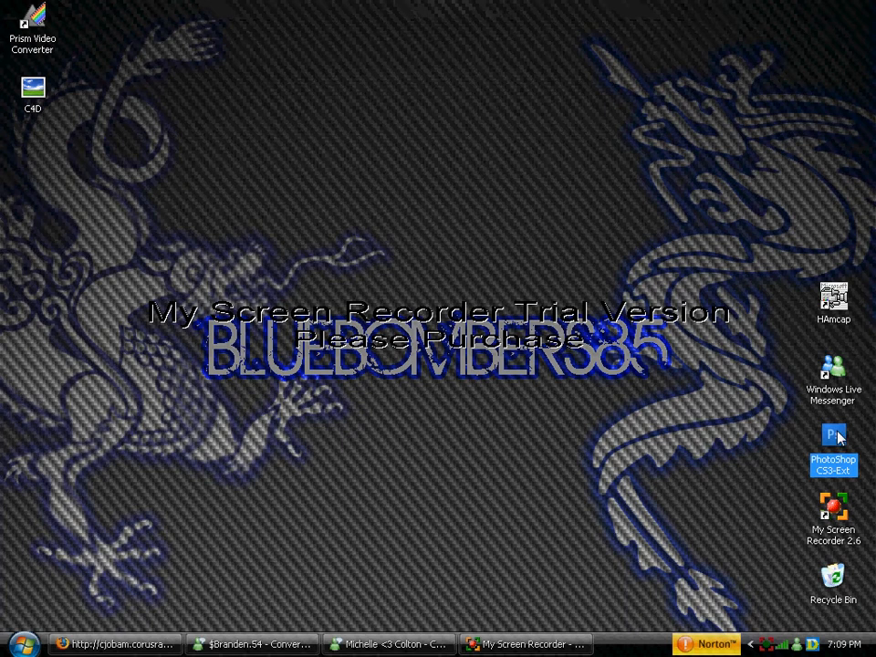
# Step: Launch Photoshop CS3 and create a new document 400 pixels wide and 150 pixels high
pyautogui.doubleClick(837, 438)
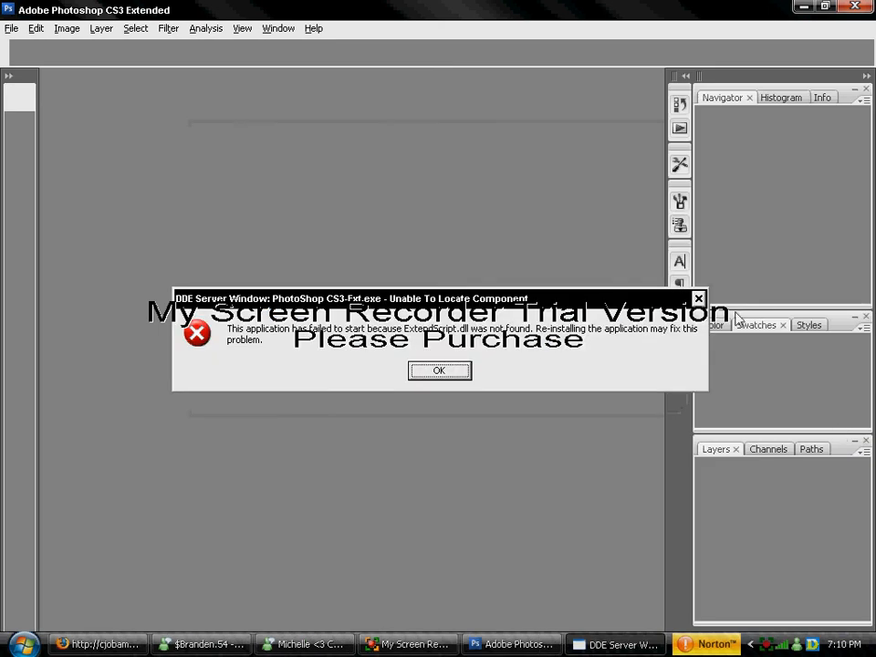
pyautogui.click(452, 371)
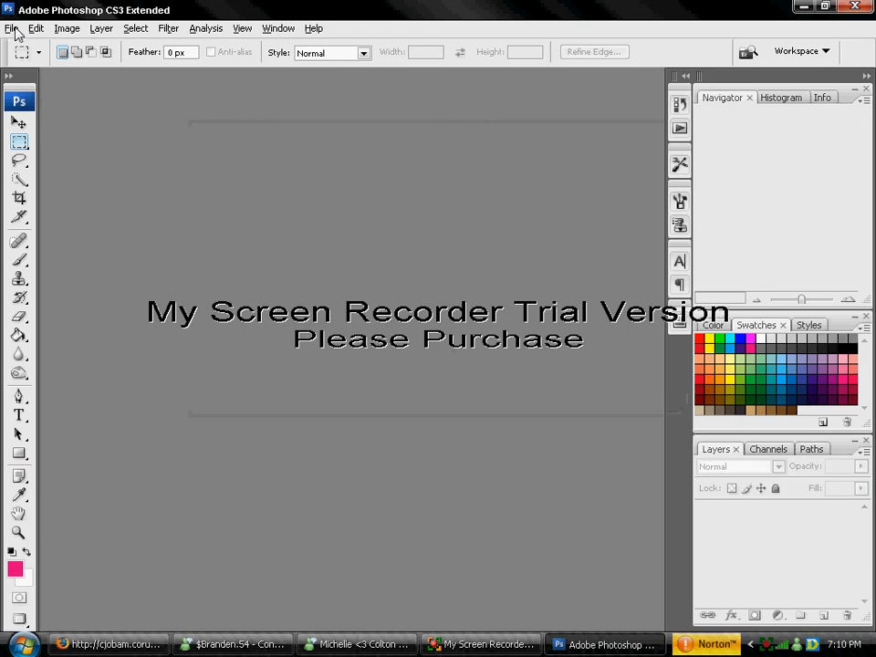
pyautogui.click(12, 27)
pyautogui.click(25, 50)
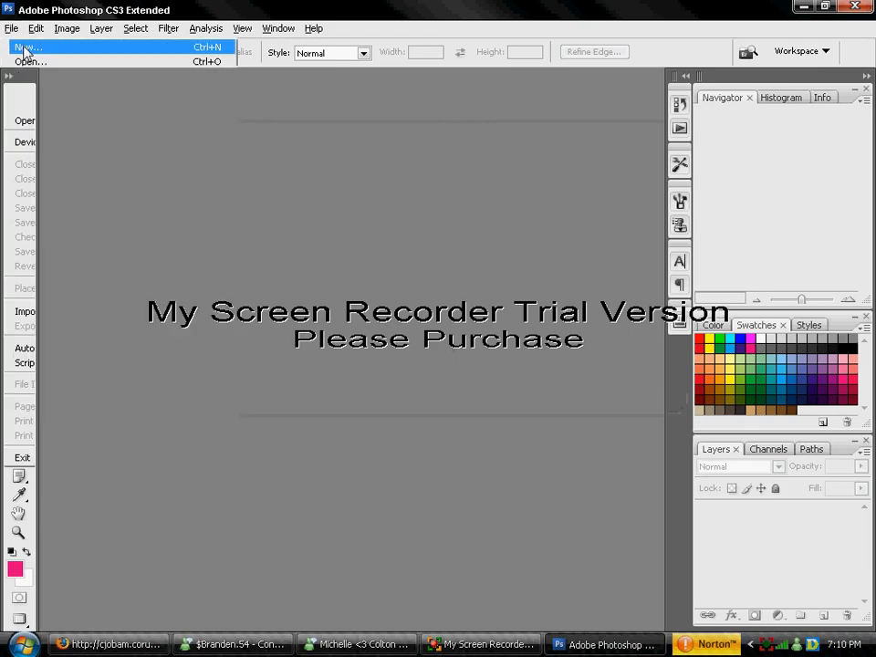
pyautogui.write('400')
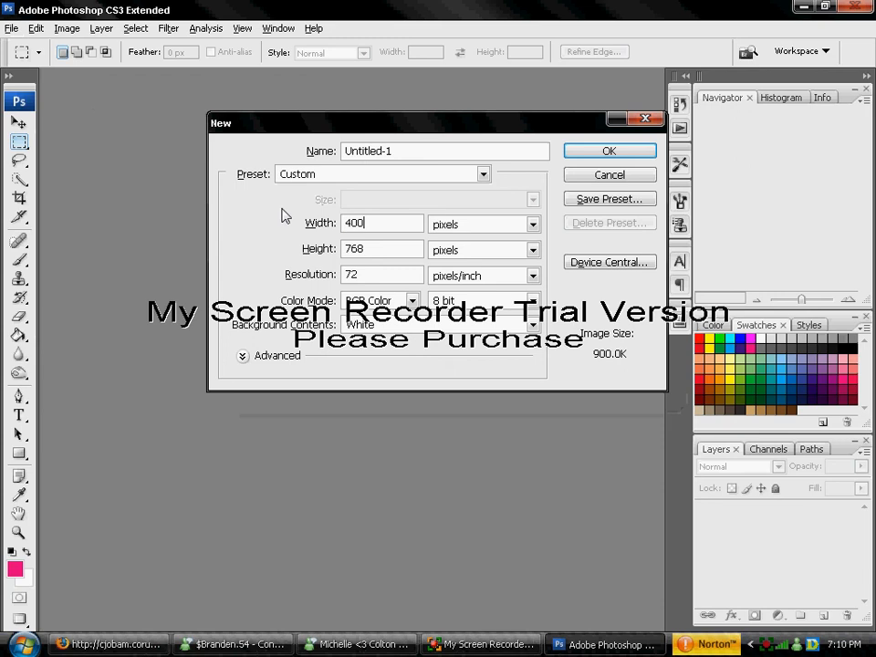
pyautogui.press('Tab')
pyautogui.write('150')
pyautogui.press('Return')
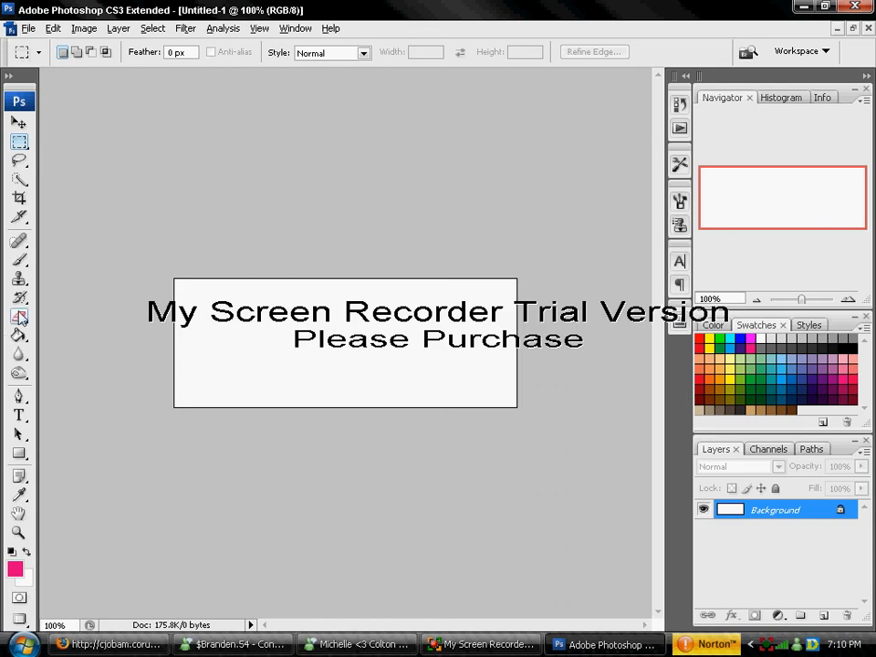
# Step: Reset the colours to default and fill the Background layer with black using the Paint Bucket
pyautogui.click(20, 336)
pyautogui.press('d')
pyautogui.click(293, 347)
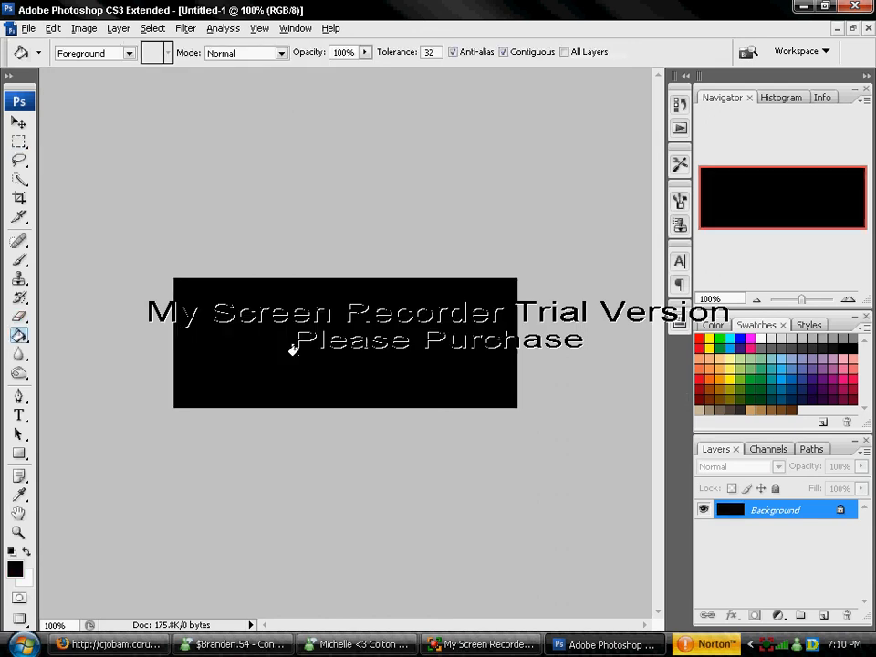
# Step: Add a new layer and place the C4D image from the desktop into the document
pyautogui.click(823, 616)
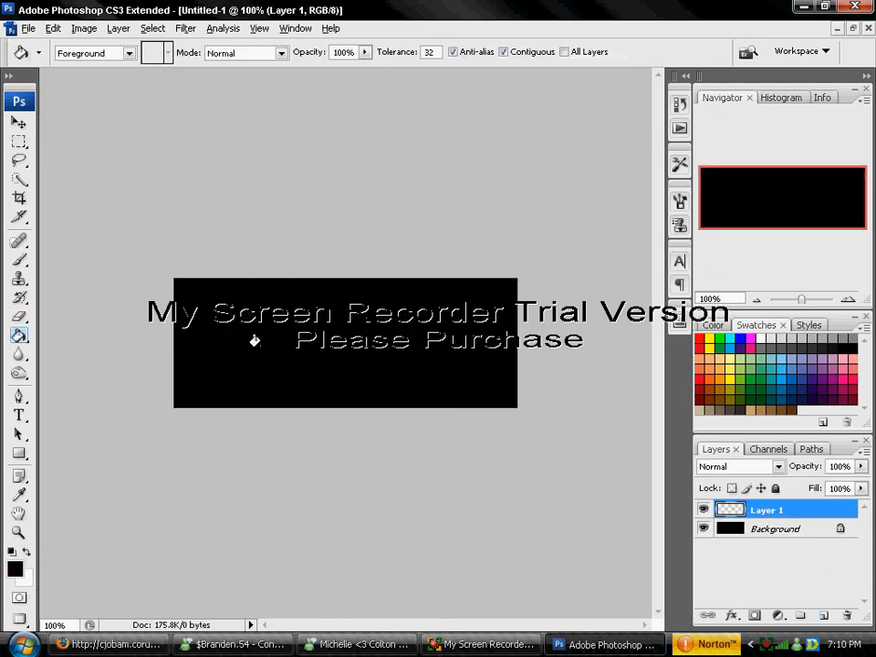
pyautogui.click(25, 28)
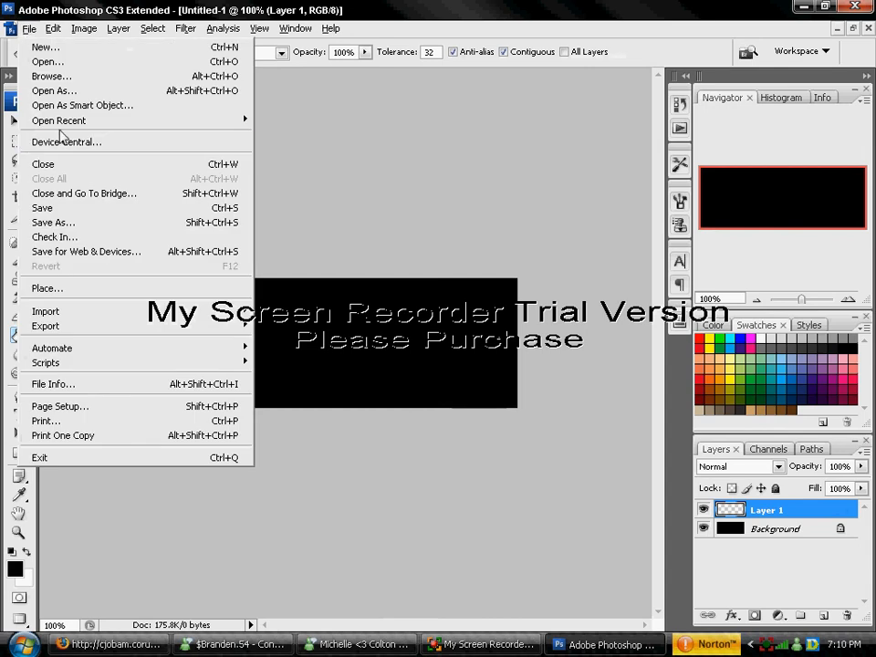
pyautogui.click(44, 288)
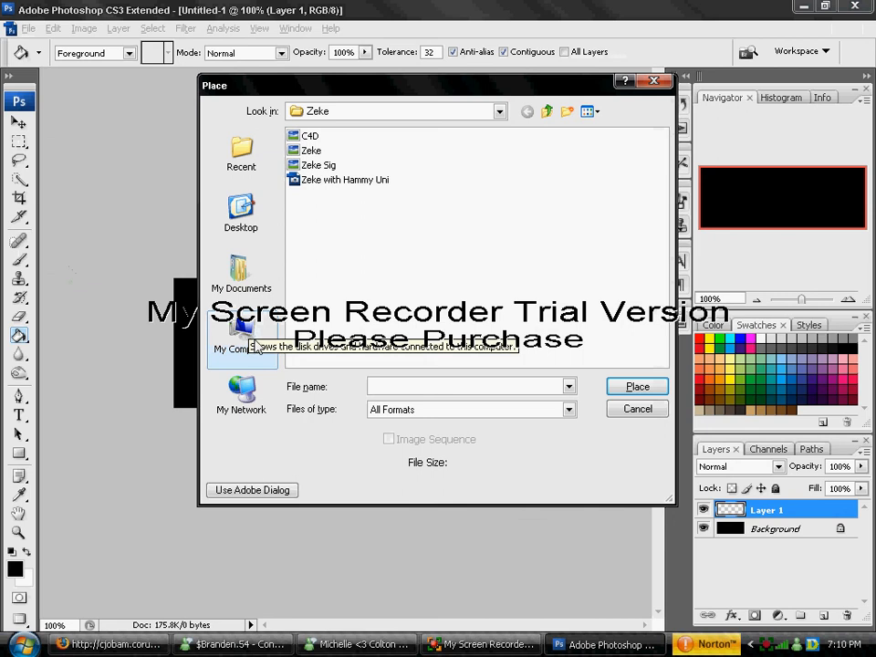
pyautogui.click(243, 336)
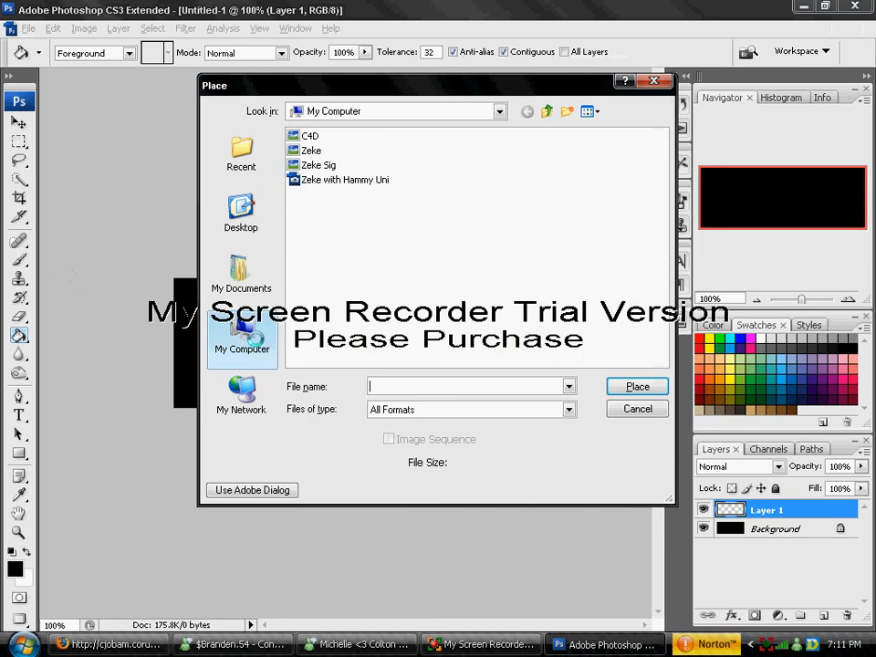
pyautogui.click(242, 394)
pyautogui.click(244, 219)
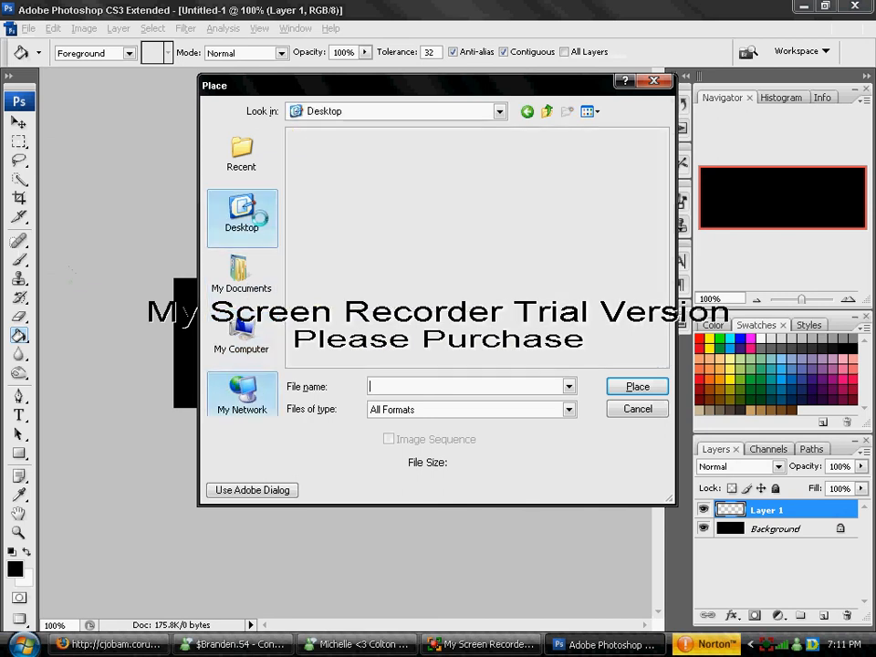
pyautogui.doubleClick(311, 238)
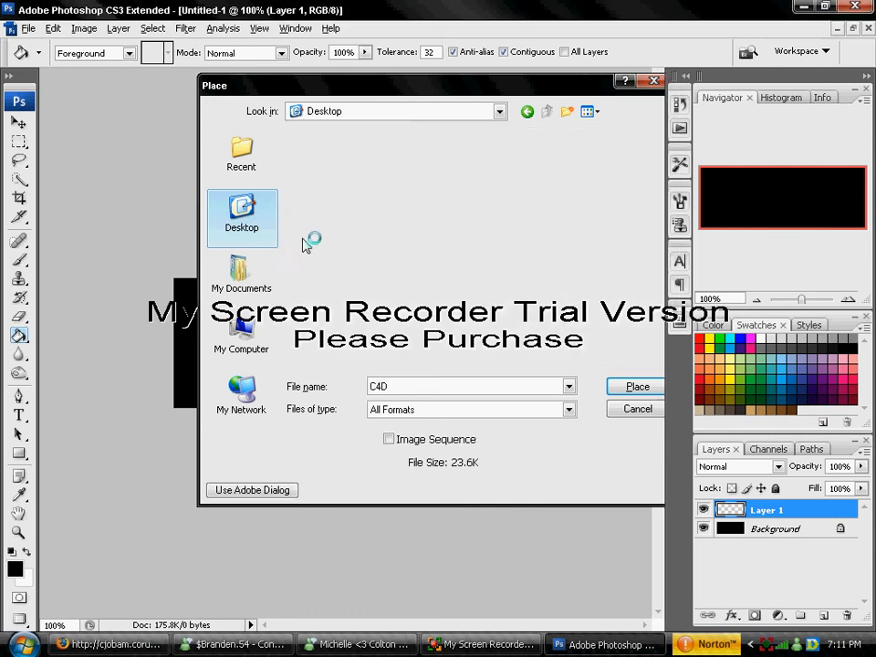
# Step: Stretch the placed C4D image horizontally to 100% width so it covers the whole canvas, and commit the placement
pyautogui.moveTo(220, 346); pyautogui.dragTo(176, 346)
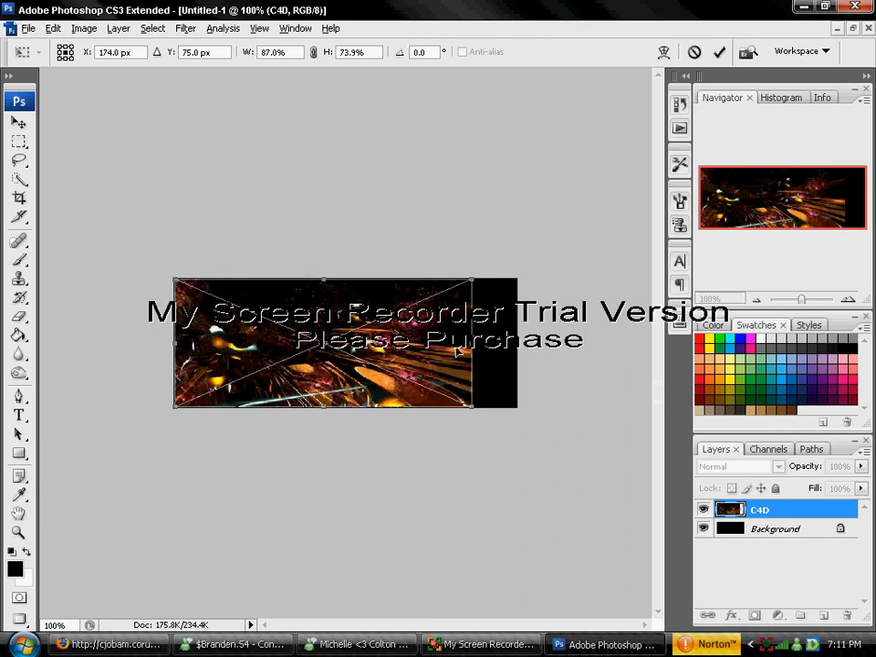
pyautogui.moveTo(472, 343); pyautogui.dragTo(521, 345)
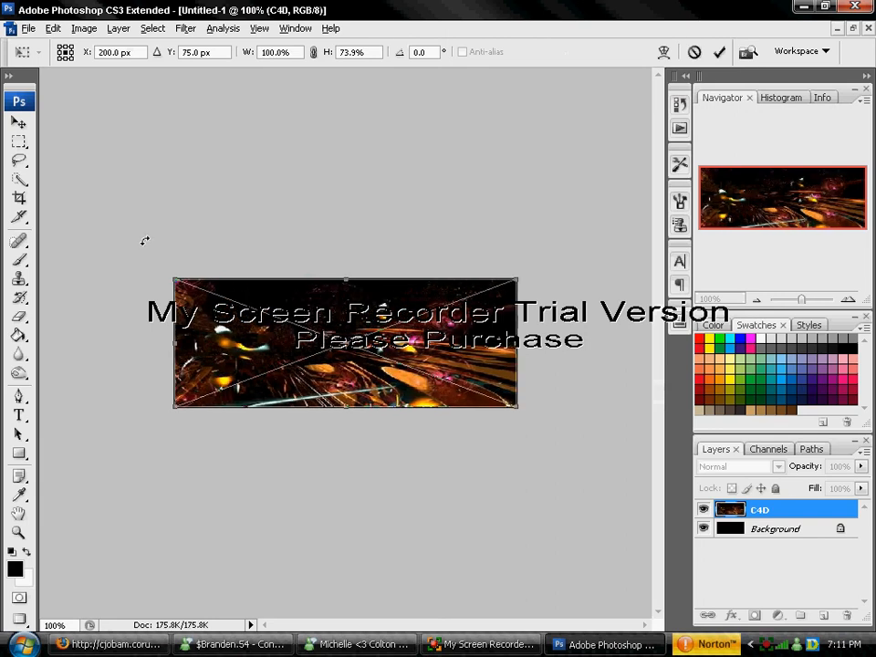
pyautogui.click(19, 122)
pyautogui.click(347, 259)
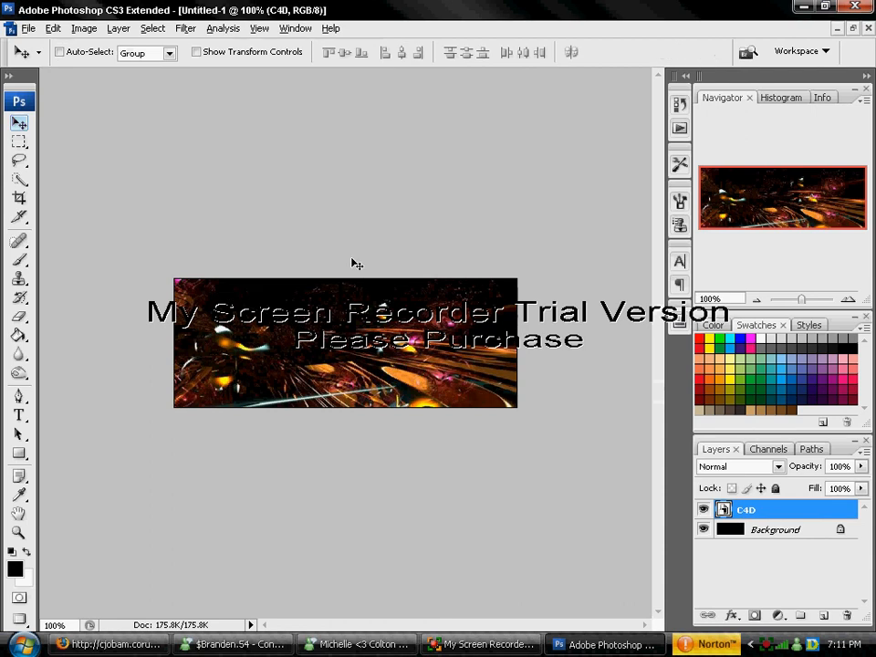
# Step: Rasterize the C4D layer and lower its opacity to 35%
pyautogui.rightClick(785, 518)
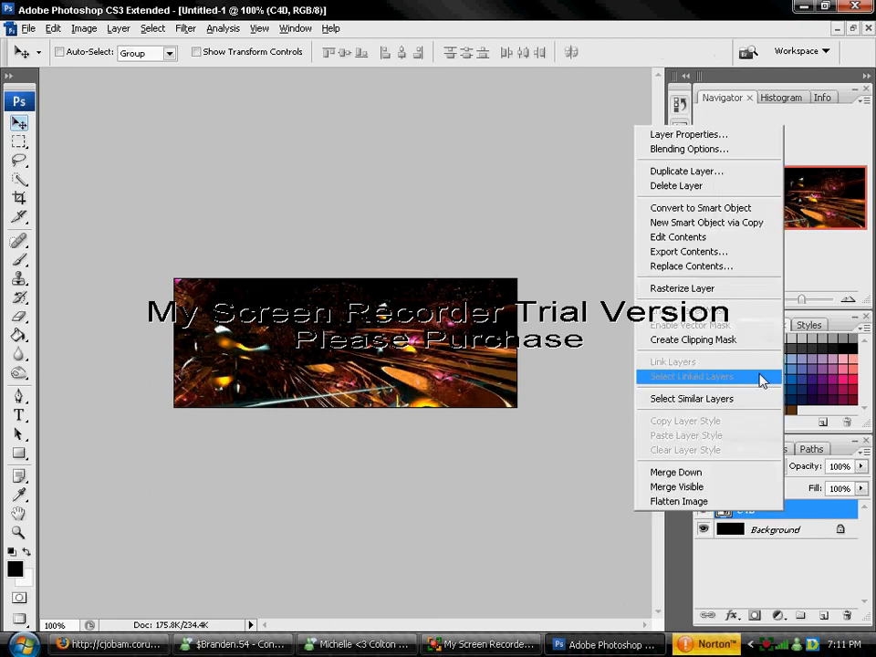
pyautogui.click(711, 289)
pyautogui.click(863, 466)
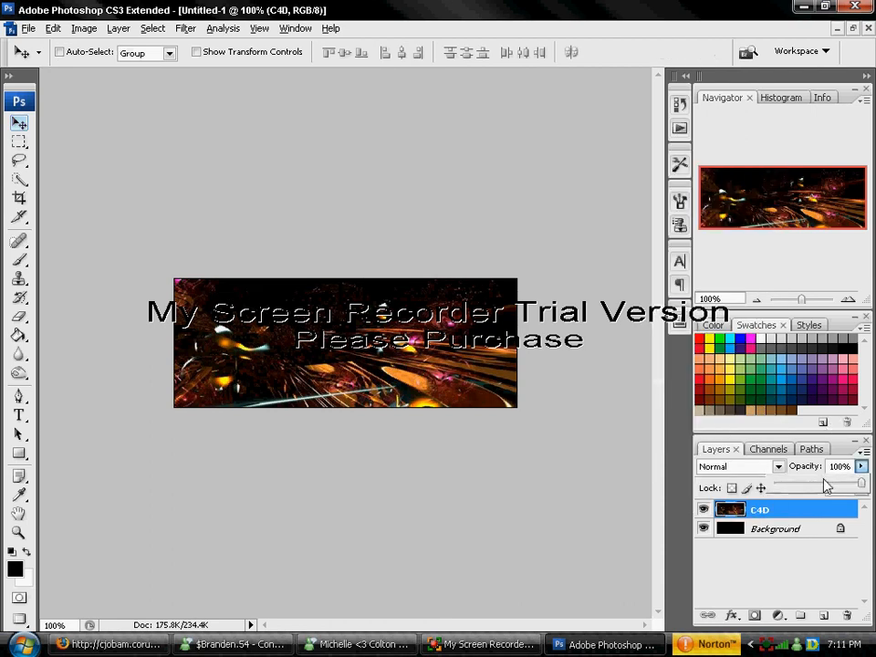
pyautogui.moveTo(860, 484); pyautogui.dragTo(807, 487)
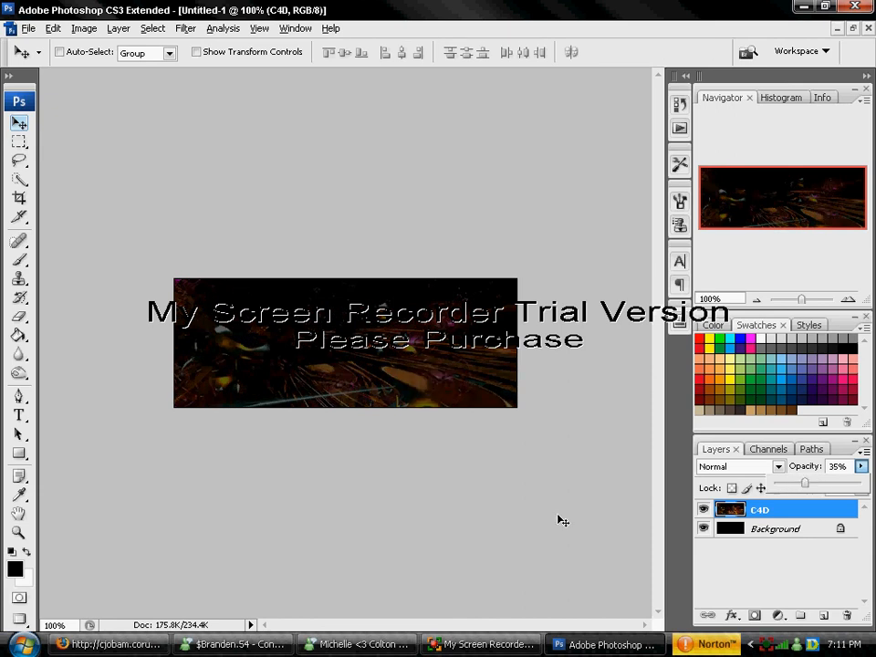
# Step: Add a new layer and place the Zeke image from the Zeke folder in My Documents
pyautogui.click(822, 616)
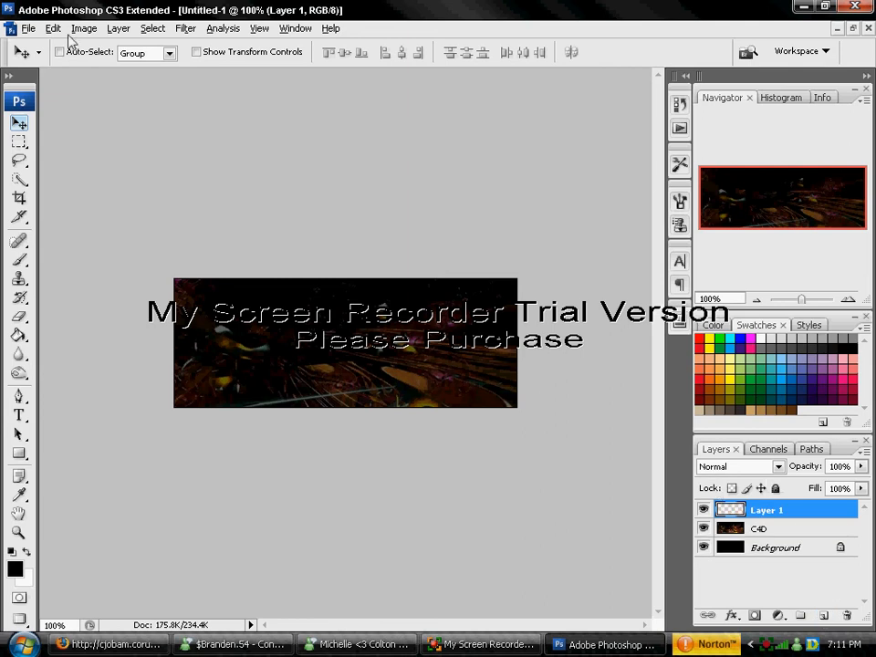
pyautogui.click(26, 29)
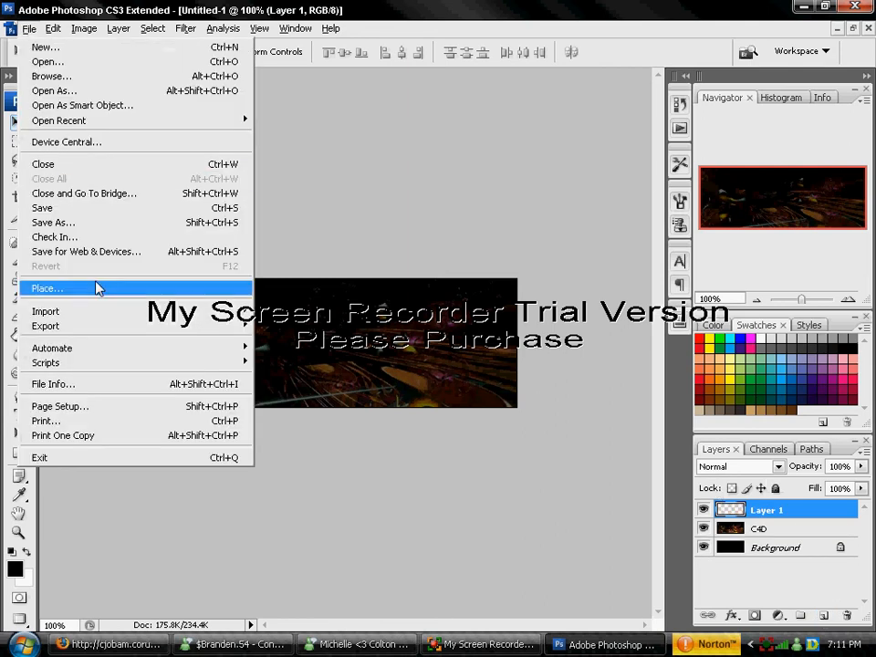
pyautogui.click(73, 287)
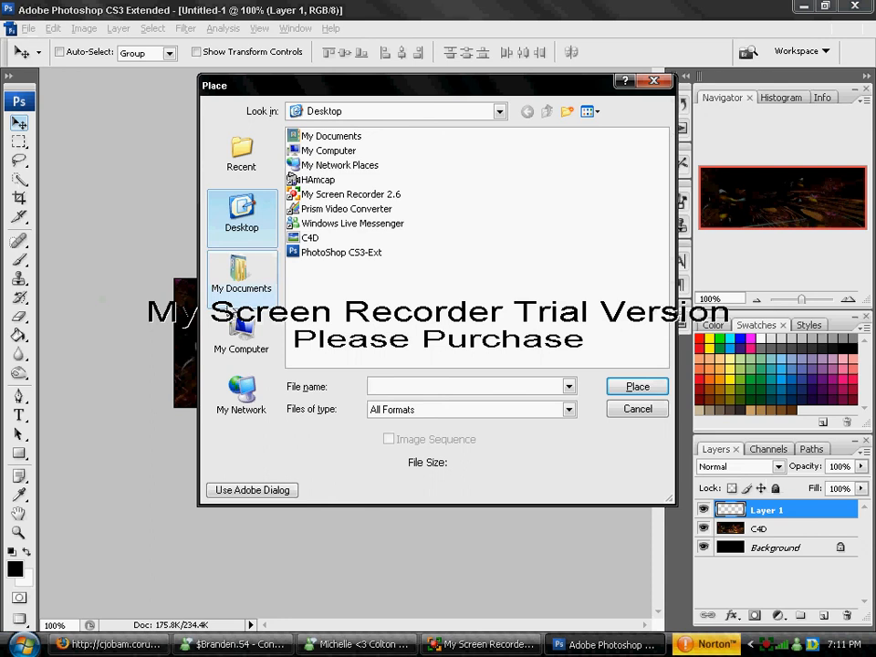
pyautogui.click(239, 283)
pyautogui.doubleClick(311, 268)
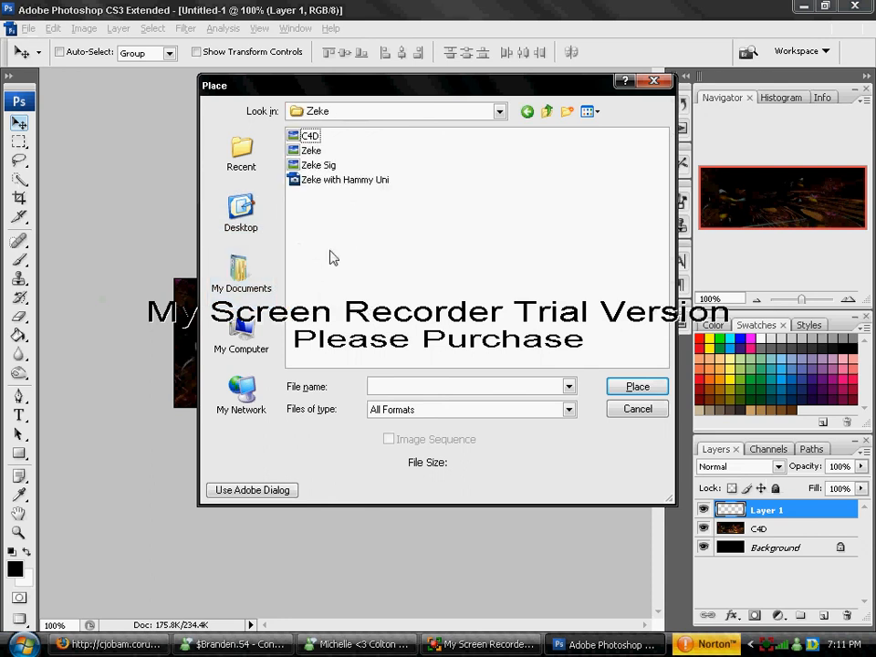
pyautogui.doubleClick(316, 155)
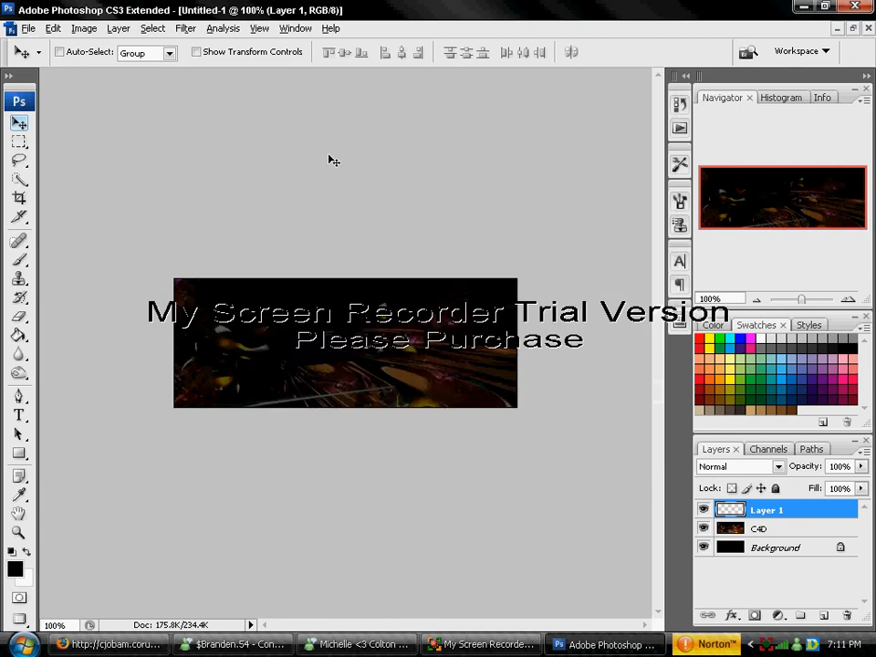
# Step: Scale the placed Zeke photo to about 57% width and height, position the player in the canvas's right half, and commit the placement
pyautogui.moveTo(441, 280); pyautogui.dragTo(515, 219)
pyautogui.moveTo(383, 381); pyautogui.dragTo(439, 380)
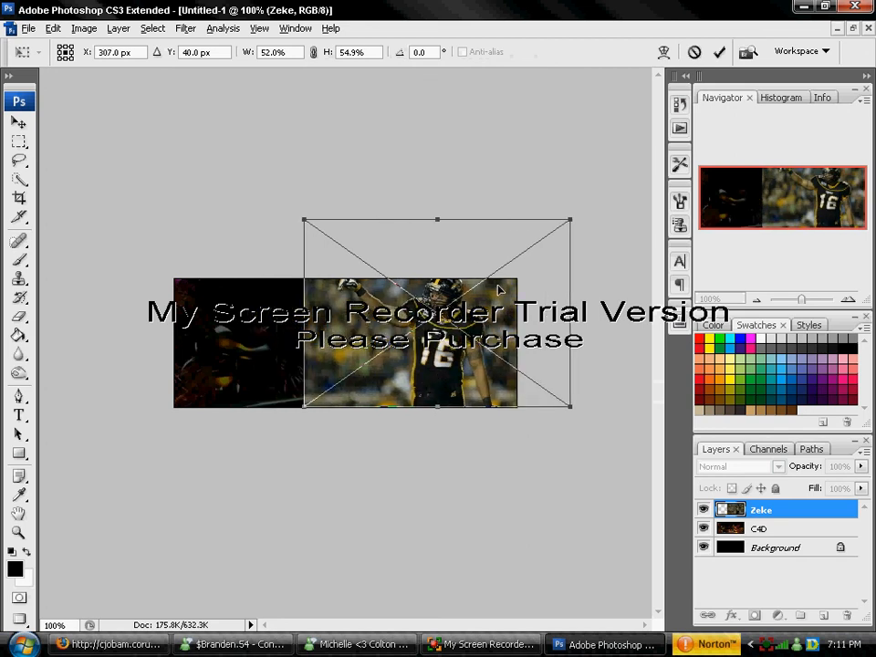
pyautogui.moveTo(304, 413); pyautogui.dragTo(303, 418)
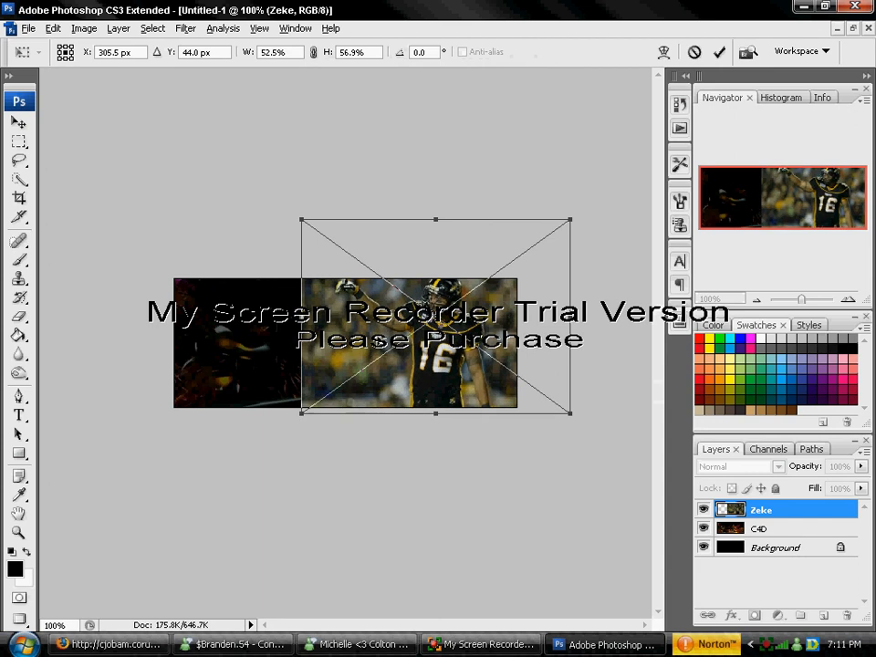
pyautogui.moveTo(302, 320); pyautogui.dragTo(325, 321)
pyautogui.click(18, 121)
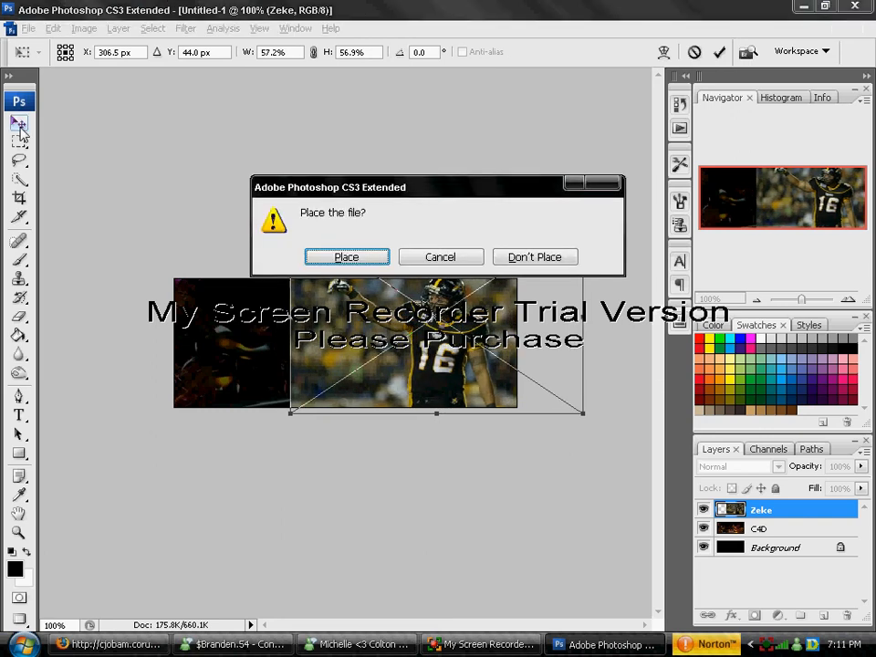
pyautogui.click(340, 257)
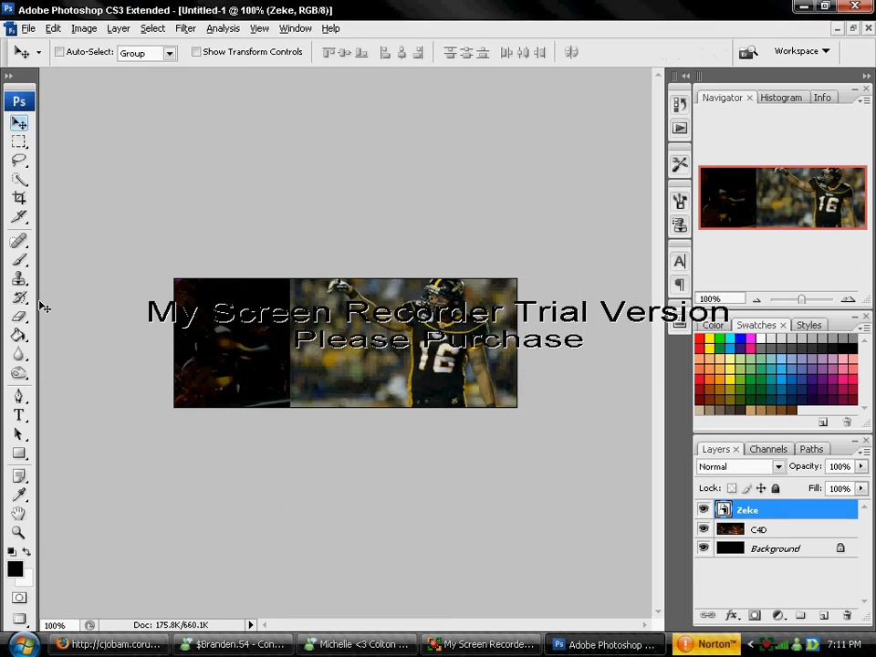
# Step: Rasterize the Zeke layer and erase the photo's lower-left corner with a 48 px Eraser brush
pyautogui.click(18, 316)
pyautogui.click(248, 260)
pyautogui.click(385, 262)
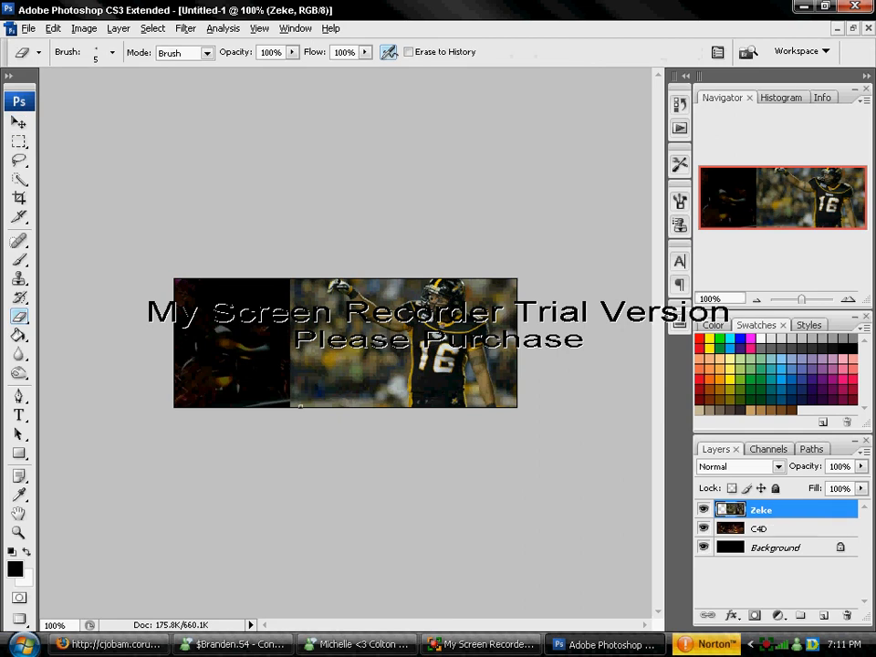
pyautogui.rightClick(250, 357)
pyautogui.click(309, 387)
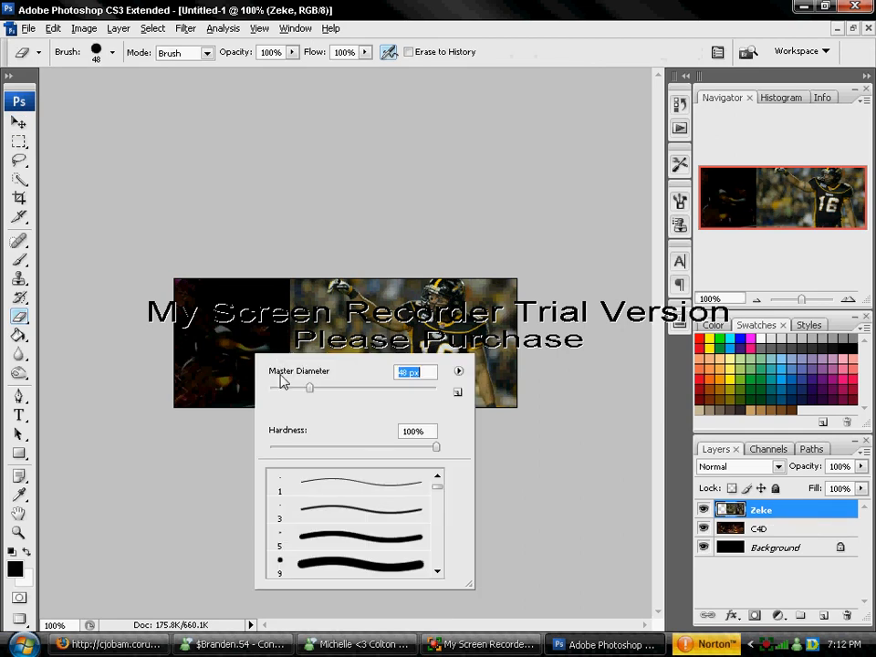
pyautogui.click(237, 342)
pyautogui.moveTo(237, 342)
pyautogui.mouseDown()
pyautogui.moveTo(265, 368)
pyautogui.moveTo(286, 365)
pyautogui.moveTo(334, 421)
pyautogui.moveTo(285, 401)
pyautogui.mouseUp()
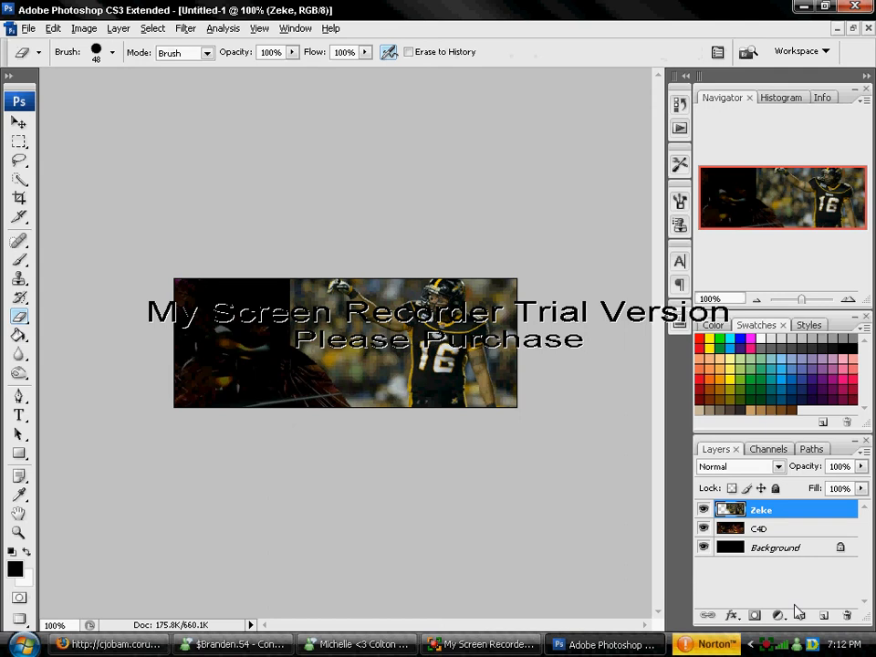
# Step: Add a new layer between the Zeke and C4D layers and fill it with pink
pyautogui.click(825, 615)
pyautogui.moveTo(811, 510); pyautogui.dragTo(780, 538)
pyautogui.click(856, 397)
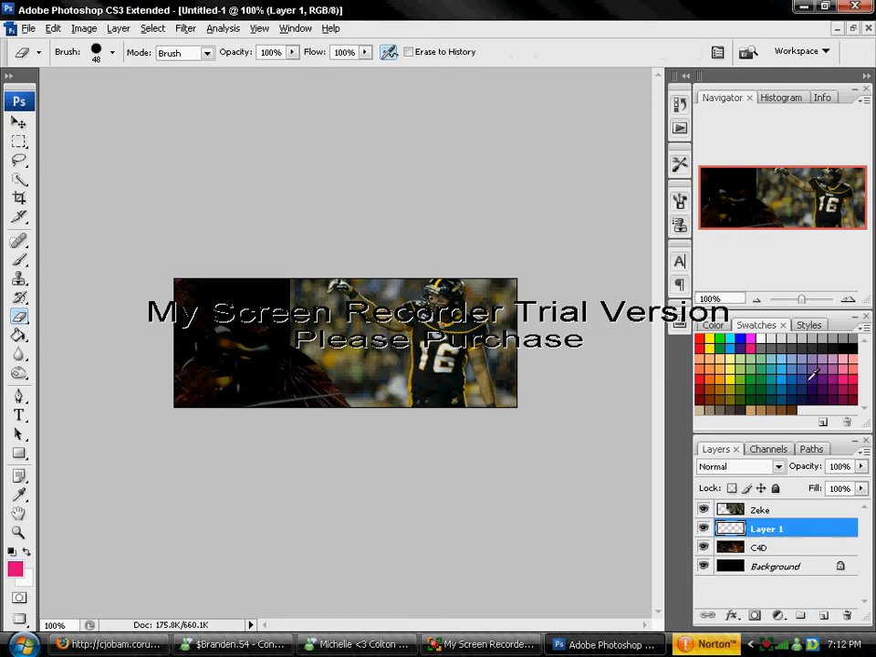
pyautogui.click(19, 335)
pyautogui.click(211, 356)
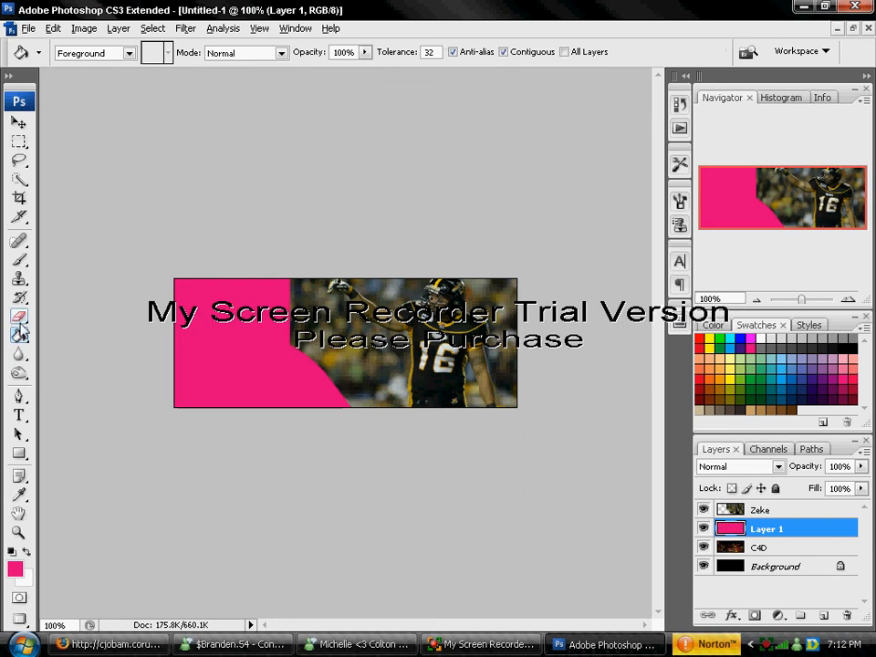
# Step: On the Zeke layer, erase the stadium background beside and beneath the player's raised arm and along his torso with the 48 px Eraser
pyautogui.click(19, 315)
pyautogui.click(818, 509)
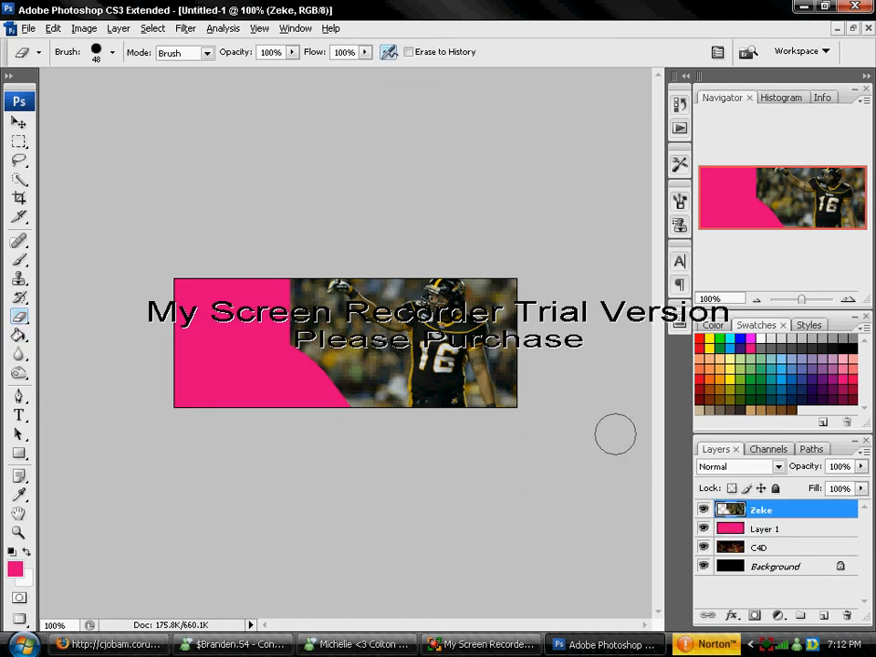
pyautogui.moveTo(802, 299); pyautogui.dragTo(813, 301)
pyautogui.moveTo(392, 369)
pyautogui.mouseDown()
pyautogui.moveTo(309, 426)
pyautogui.moveTo(462, 514)
pyautogui.moveTo(469, 370)
pyautogui.moveTo(400, 366)
pyautogui.moveTo(408, 341)
pyautogui.moveTo(387, 315)
pyautogui.moveTo(358, 317)
pyautogui.moveTo(317, 258)
pyautogui.moveTo(264, 323)
pyautogui.moveTo(195, 347)
pyautogui.moveTo(395, 471)
pyautogui.moveTo(259, 375)
pyautogui.moveTo(284, 343)
pyautogui.moveTo(211, 364)
pyautogui.moveTo(204, 320)
pyautogui.moveTo(228, 243)
pyautogui.moveTo(215, 195)
pyautogui.moveTo(238, 147)
pyautogui.moveTo(247, 167)
pyautogui.moveTo(248, 149)
pyautogui.moveTo(262, 139)
pyautogui.mouseUp()
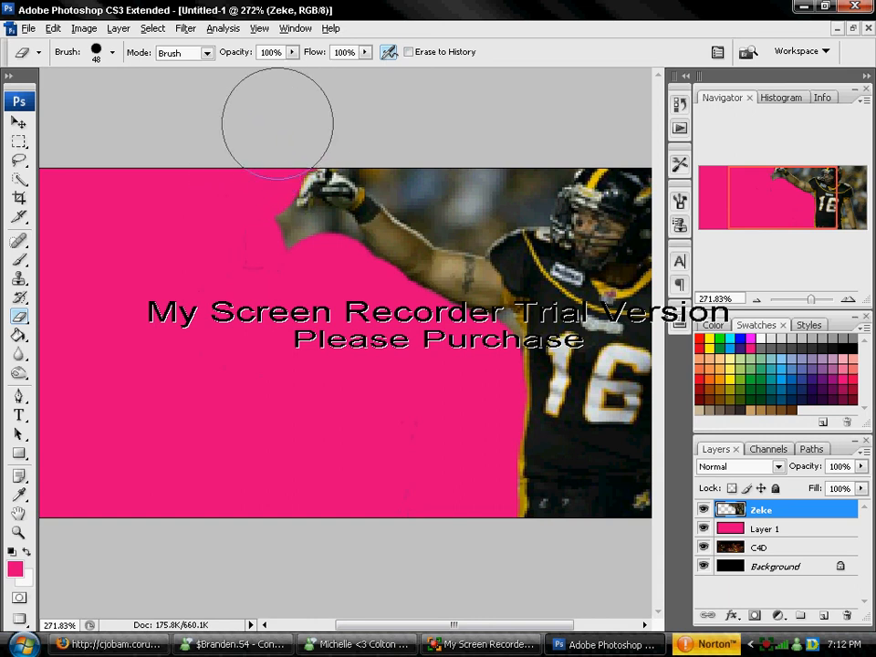
pyautogui.moveTo(250, 231); pyautogui.dragTo(241, 216)
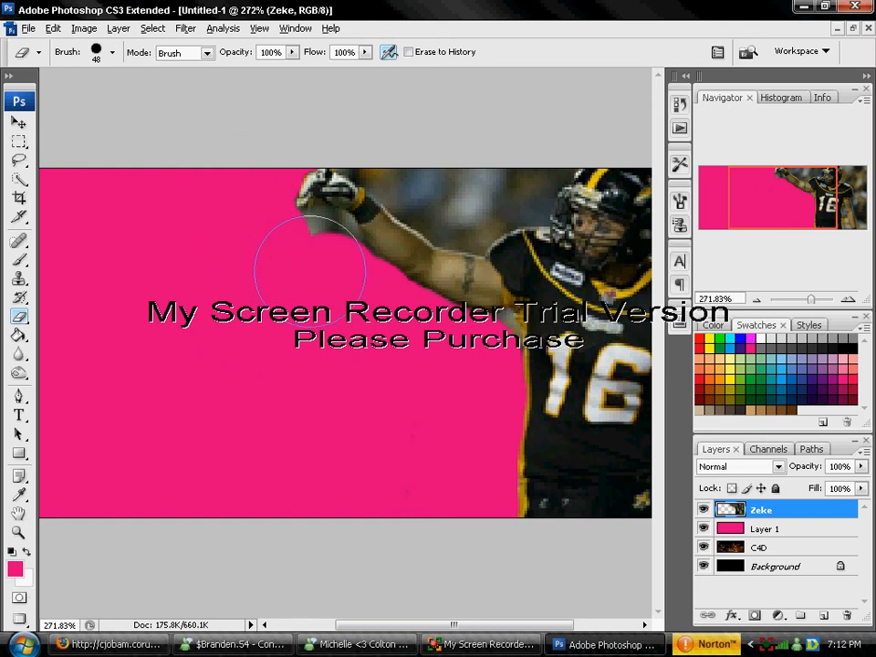
pyautogui.moveTo(309, 263); pyautogui.dragTo(262, 248)
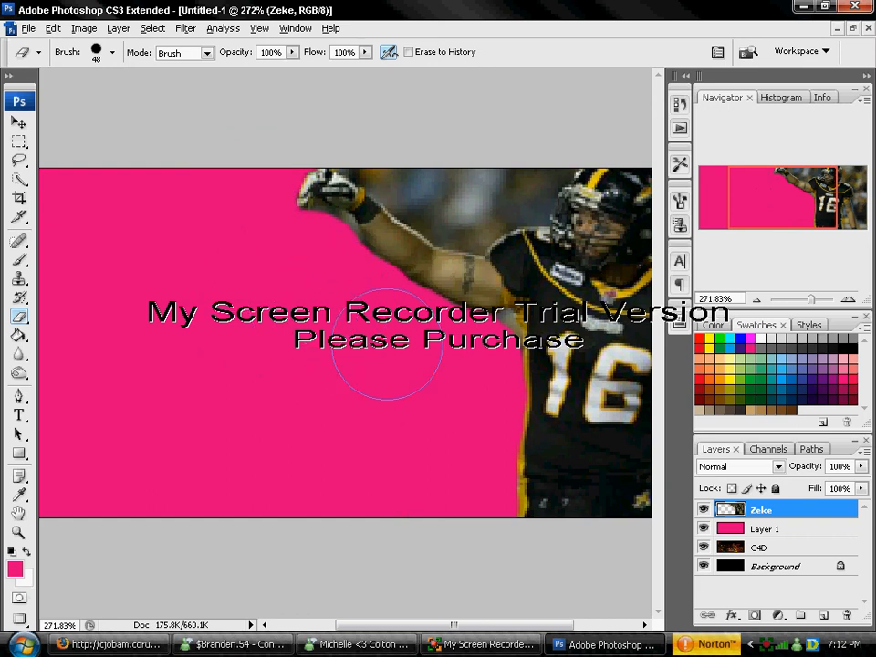
# Step: Reduce the Eraser to 17 px and erase the leftover background under the glove and wrist
pyautogui.rightClick(363, 367)
pyautogui.moveTo(393, 399); pyautogui.dragTo(389, 402)
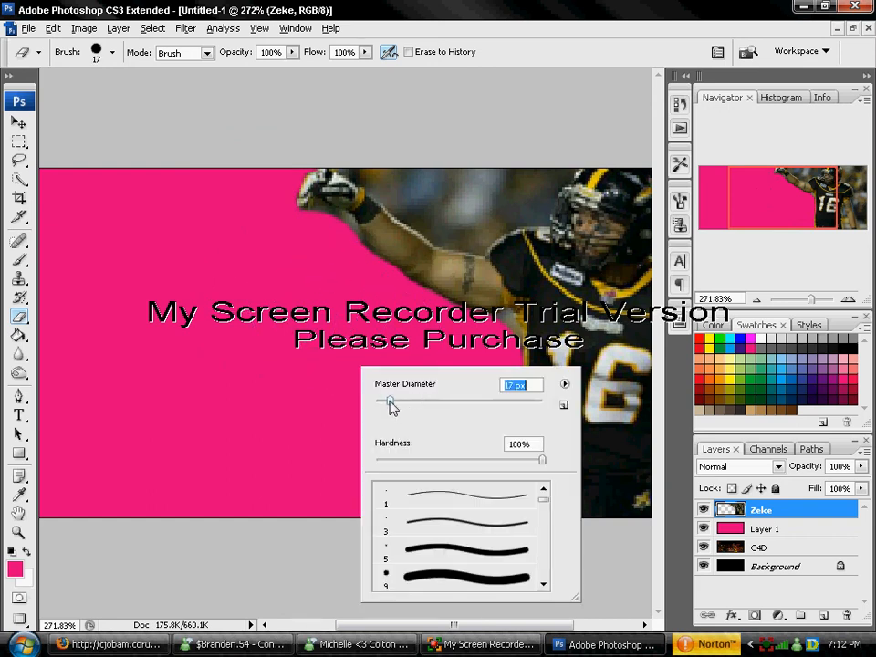
pyautogui.click(298, 316)
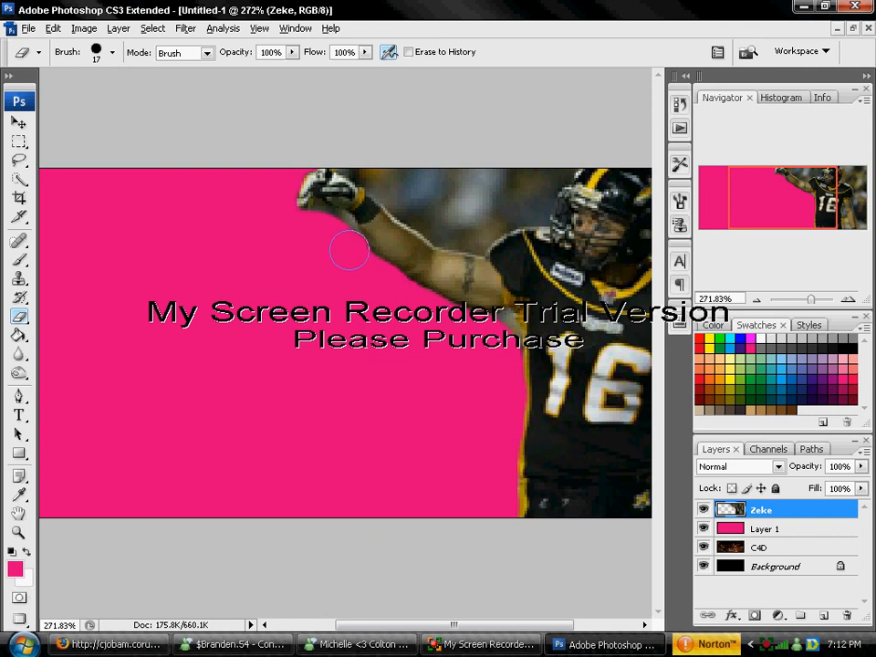
pyautogui.moveTo(346, 246); pyautogui.dragTo(327, 226)
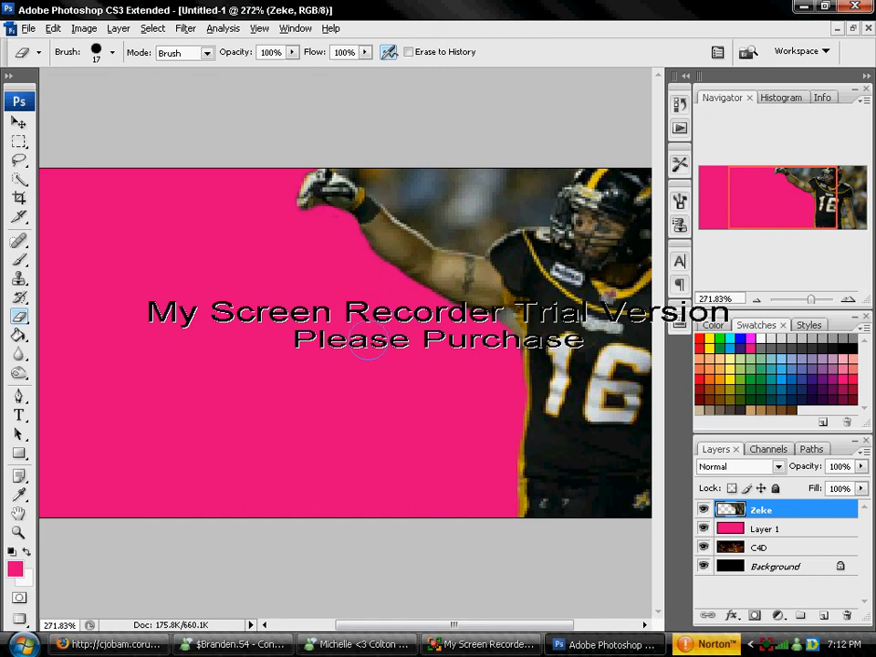
# Step: Reduce the Eraser to 7 px and trace away the background along the raised arm's upper edge, the shoulder and the helmet
pyautogui.rightClick(396, 368)
pyautogui.moveTo(402, 371); pyautogui.dragTo(393, 375)
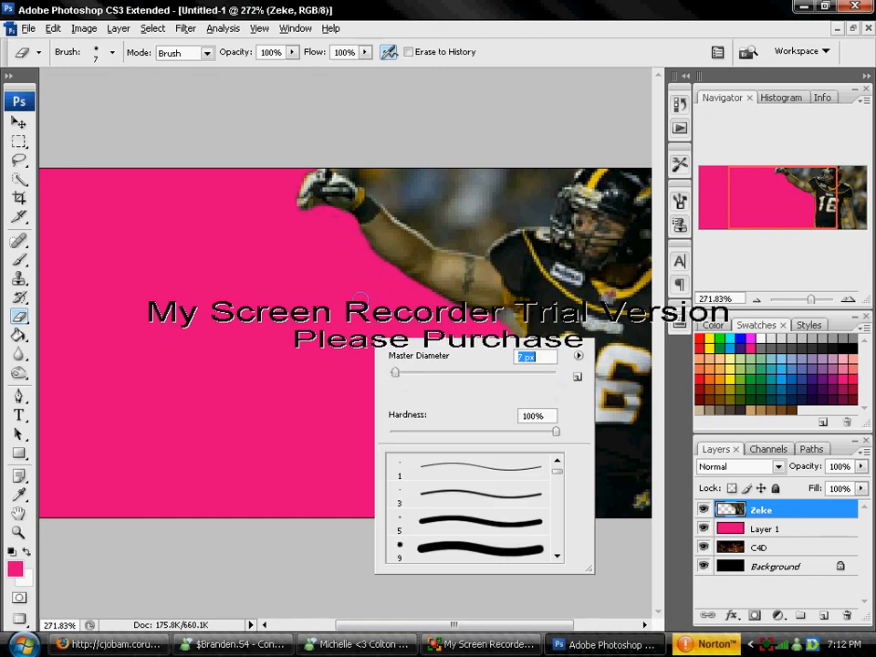
pyautogui.click(340, 281)
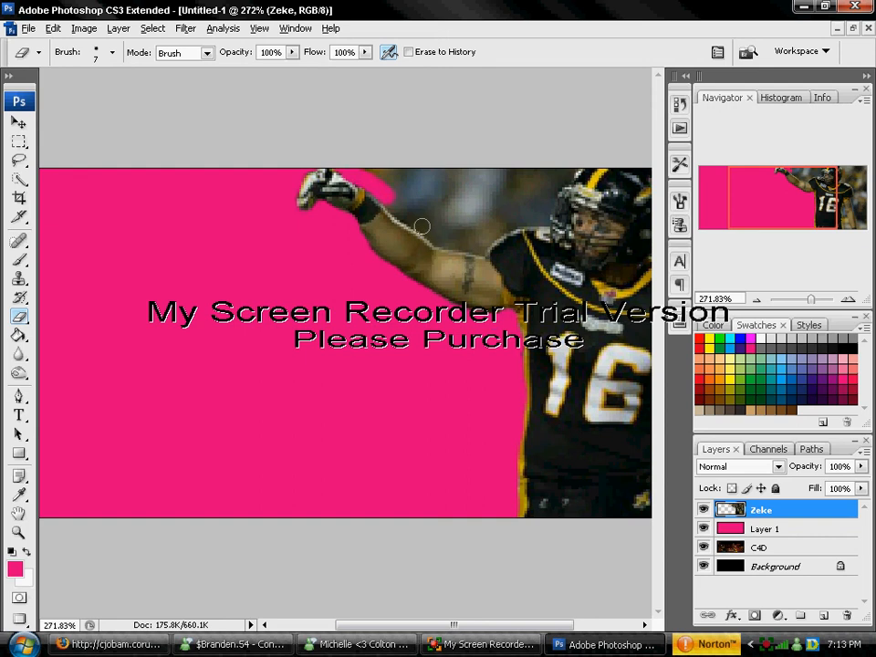
pyautogui.moveTo(421, 225)
pyautogui.mouseDown()
pyautogui.moveTo(319, 156)
pyautogui.moveTo(354, 157)
pyautogui.moveTo(435, 219)
pyautogui.moveTo(407, 219)
pyautogui.moveTo(398, 211)
pyautogui.moveTo(444, 241)
pyautogui.moveTo(478, 246)
pyautogui.moveTo(499, 227)
pyautogui.moveTo(486, 239)
pyautogui.moveTo(515, 220)
pyautogui.moveTo(541, 219)
pyautogui.moveTo(545, 197)
pyautogui.moveTo(583, 158)
pyautogui.mouseUp()
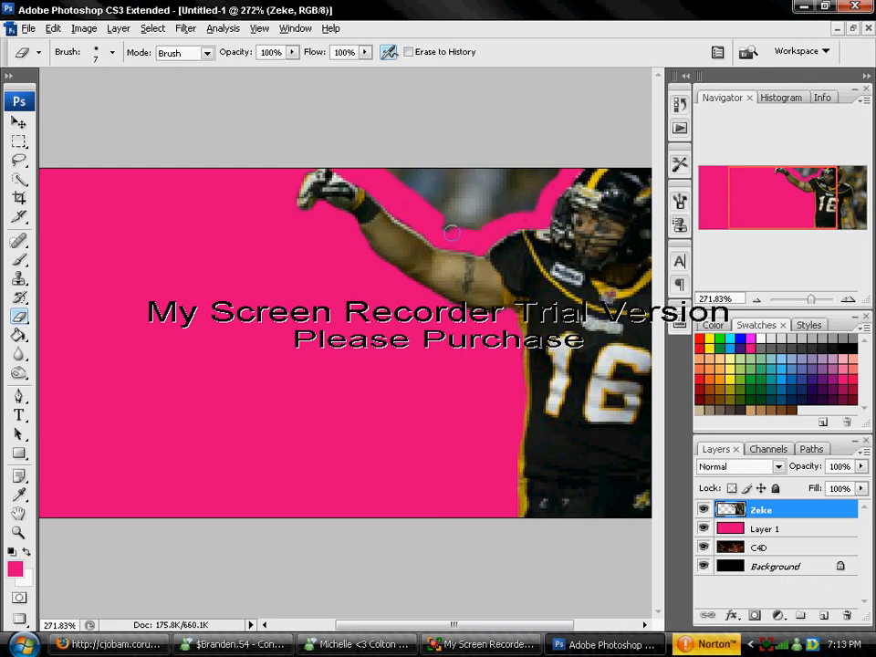
pyautogui.moveTo(430, 193)
pyautogui.mouseDown()
pyautogui.moveTo(475, 225)
pyautogui.moveTo(526, 206)
pyautogui.moveTo(564, 166)
pyautogui.mouseUp()
# Step: Enlarge the Eraser to 30 px and clear the remaining background patch between the raised arm and the helmet
pyautogui.rightClick(443, 211)
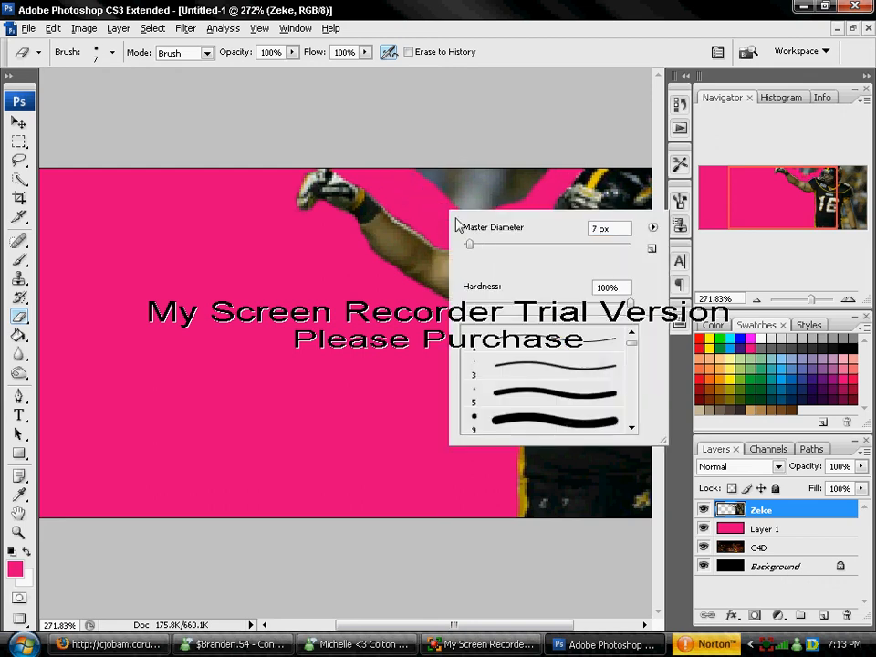
pyautogui.click(489, 245)
pyautogui.moveTo(441, 172); pyautogui.dragTo(495, 185)
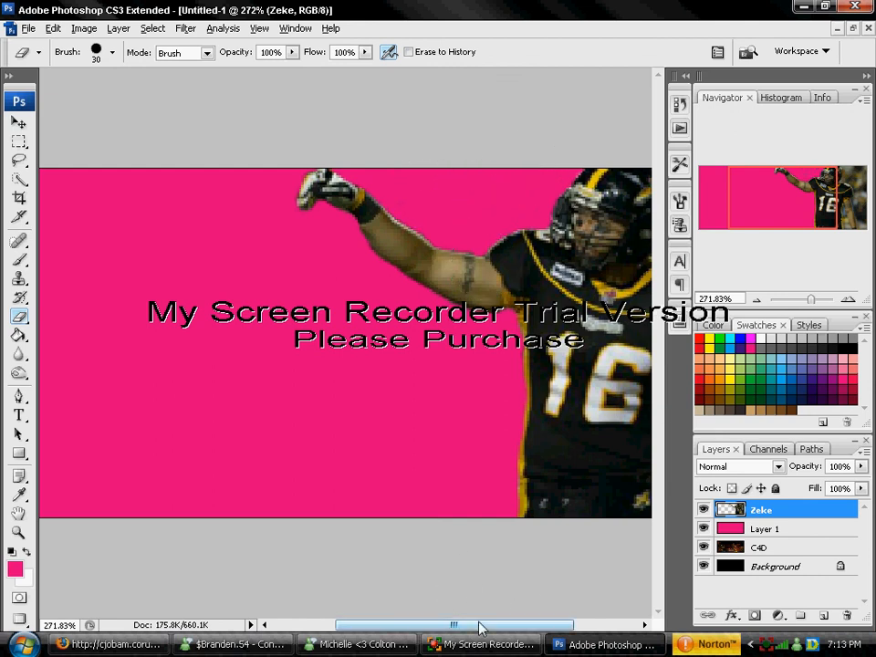
# Step: Erase the stadium background between the player's lowered arm, shoulder and helmet and the canvas's right edge with the 30 px Eraser
pyautogui.moveTo(484, 631); pyautogui.dragTo(546, 631)
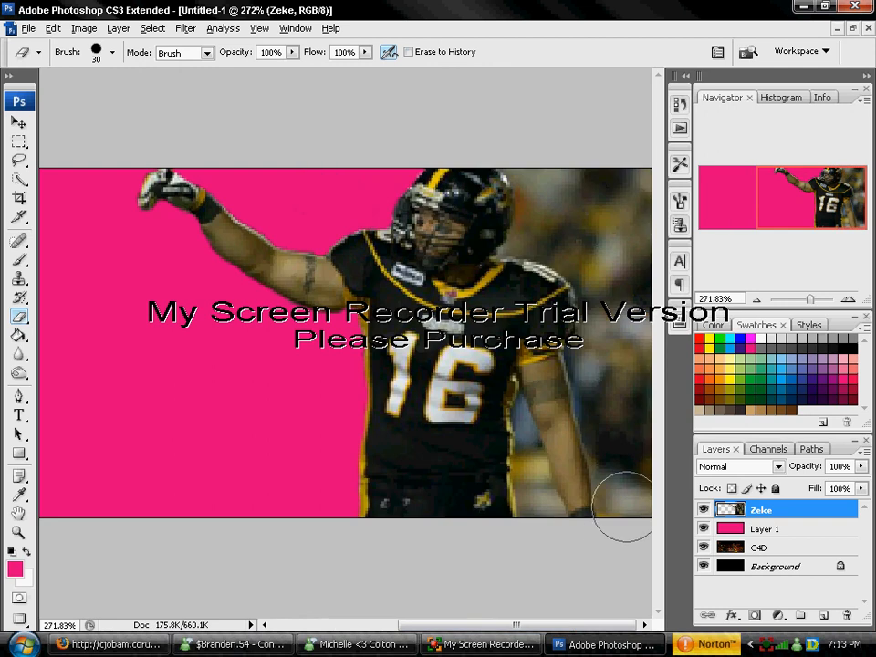
pyautogui.moveTo(625, 511); pyautogui.dragTo(619, 470)
pyautogui.moveTo(609, 398); pyautogui.dragTo(625, 475)
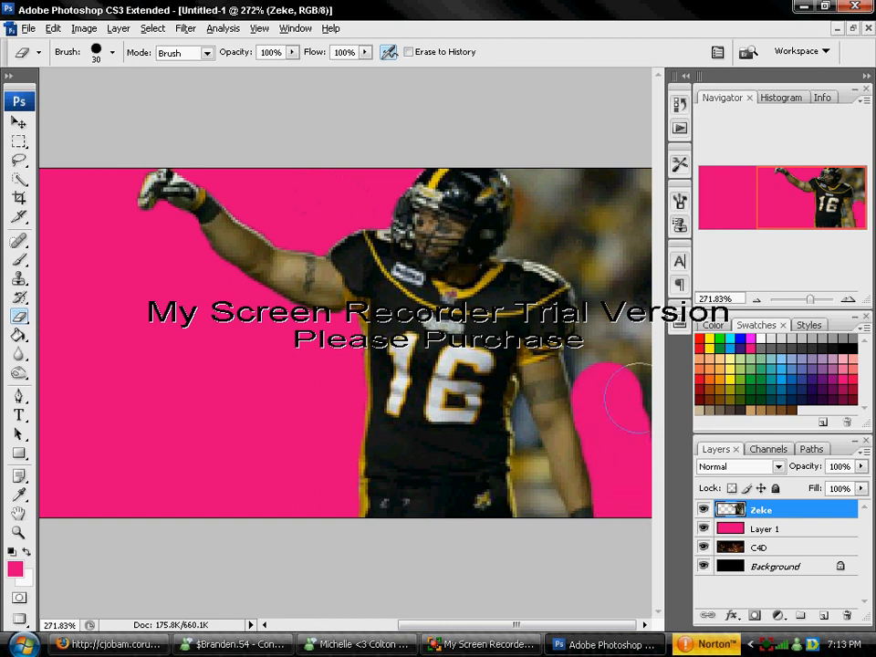
pyautogui.moveTo(630, 401); pyautogui.dragTo(650, 166)
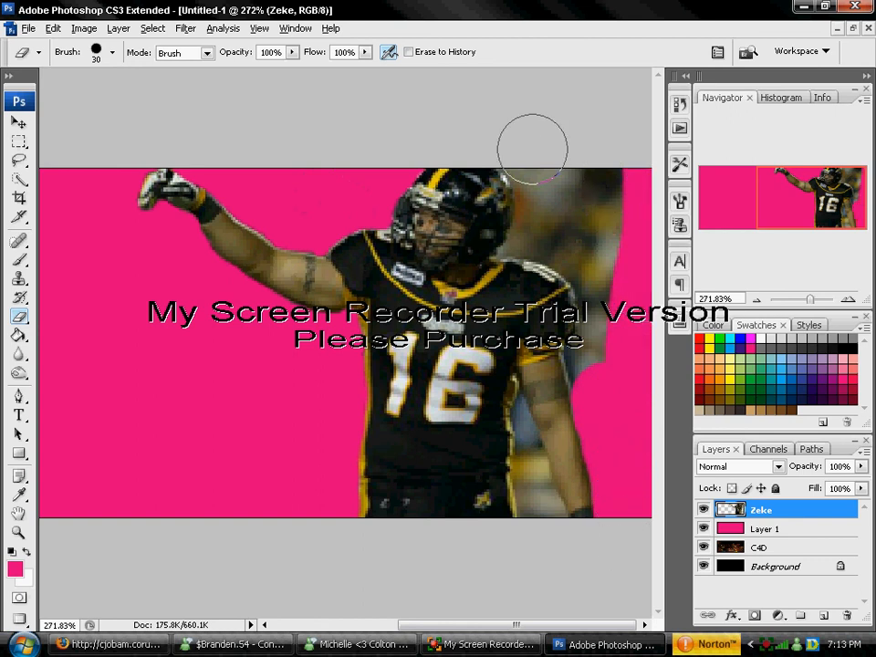
pyautogui.moveTo(529, 141)
pyautogui.mouseDown()
pyautogui.moveTo(555, 186)
pyautogui.moveTo(547, 162)
pyautogui.moveTo(554, 231)
pyautogui.moveTo(580, 234)
pyautogui.moveTo(611, 289)
pyautogui.moveTo(600, 369)
pyautogui.mouseUp()
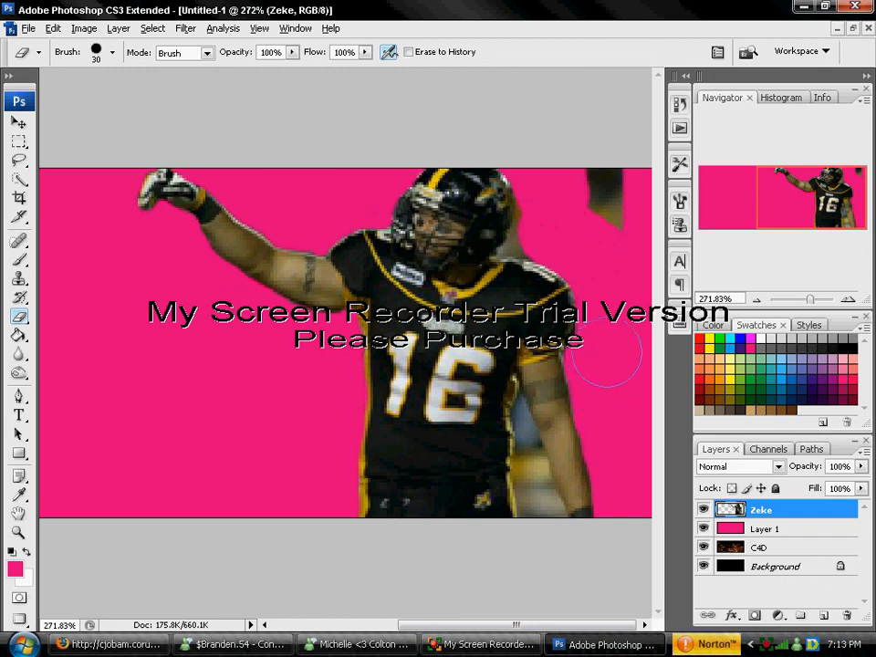
pyautogui.moveTo(622, 254)
pyautogui.mouseDown()
pyautogui.moveTo(605, 157)
pyautogui.moveTo(598, 221)
pyautogui.moveTo(547, 215)
pyautogui.mouseUp()
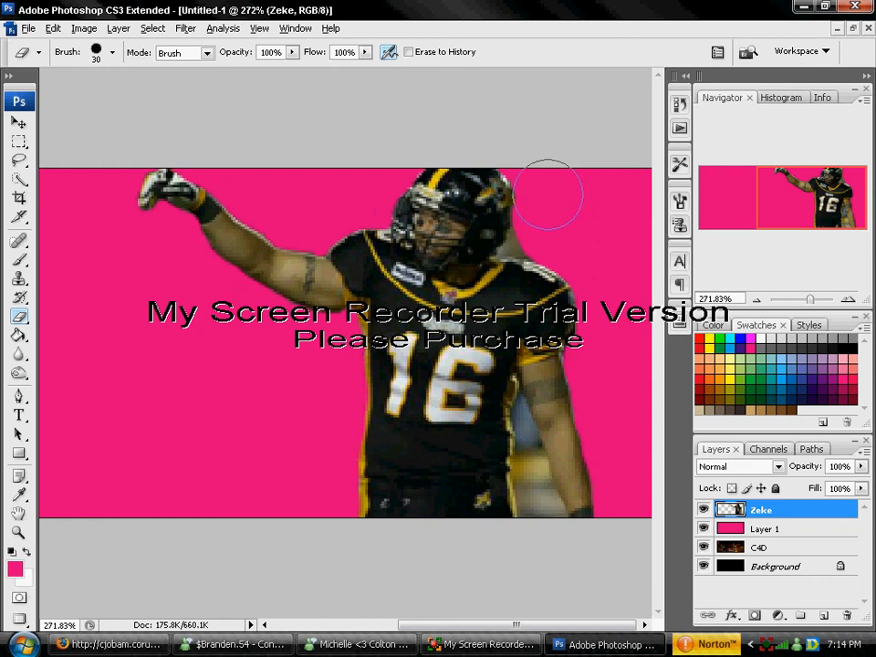
# Step: Reduce the Eraser to 10 px and erase the background wedge between the back of the helmet and the shoulder
pyautogui.rightClick(603, 199)
pyautogui.click(624, 230)
pyautogui.click(576, 222)
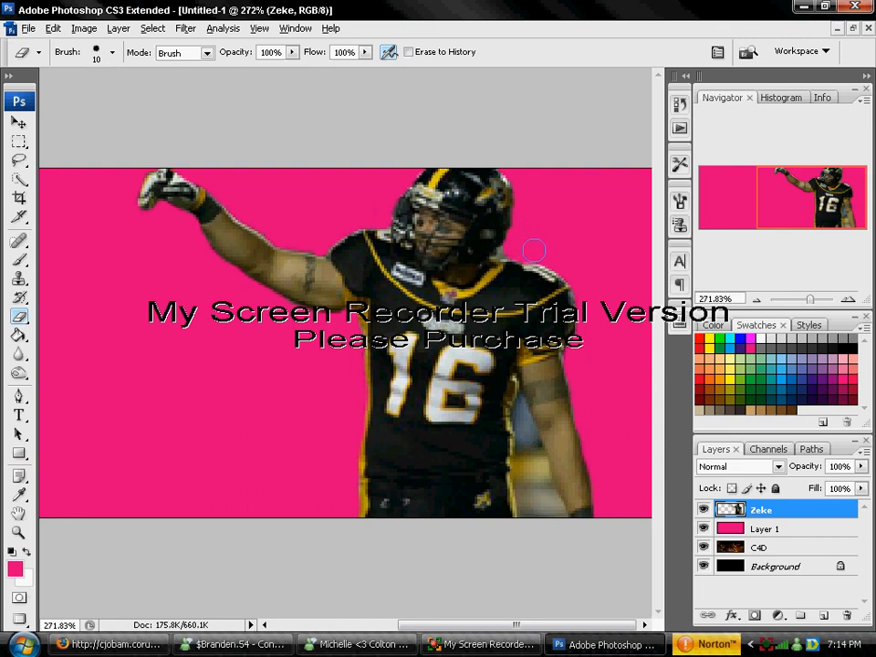
# Step: Clean up the corner where the helmet meets the shoulder, using the Eraser at 5 px and at 3 px
pyautogui.rightClick(554, 231)
pyautogui.moveTo(583, 264); pyautogui.dragTo(580, 263)
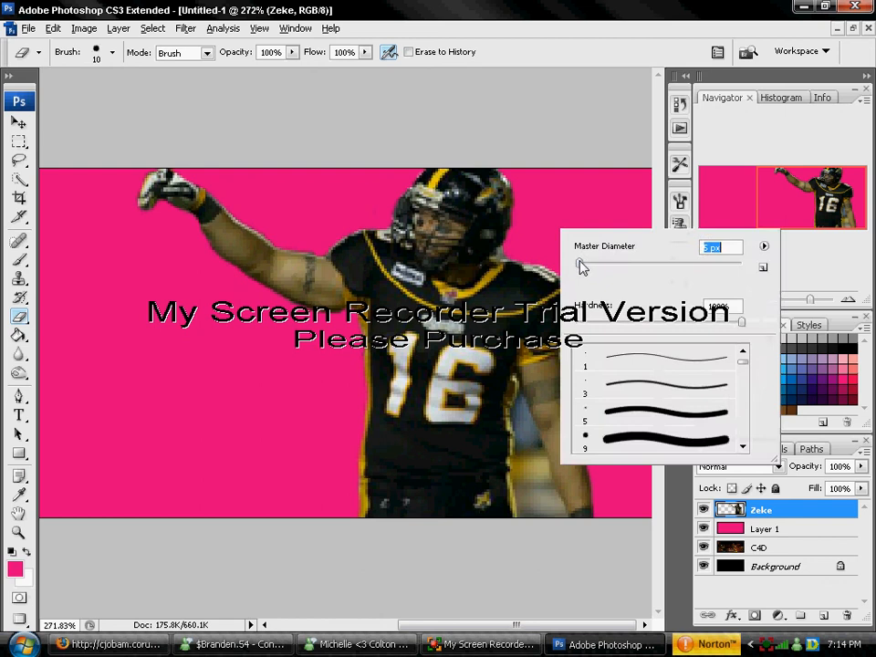
pyautogui.click(513, 246)
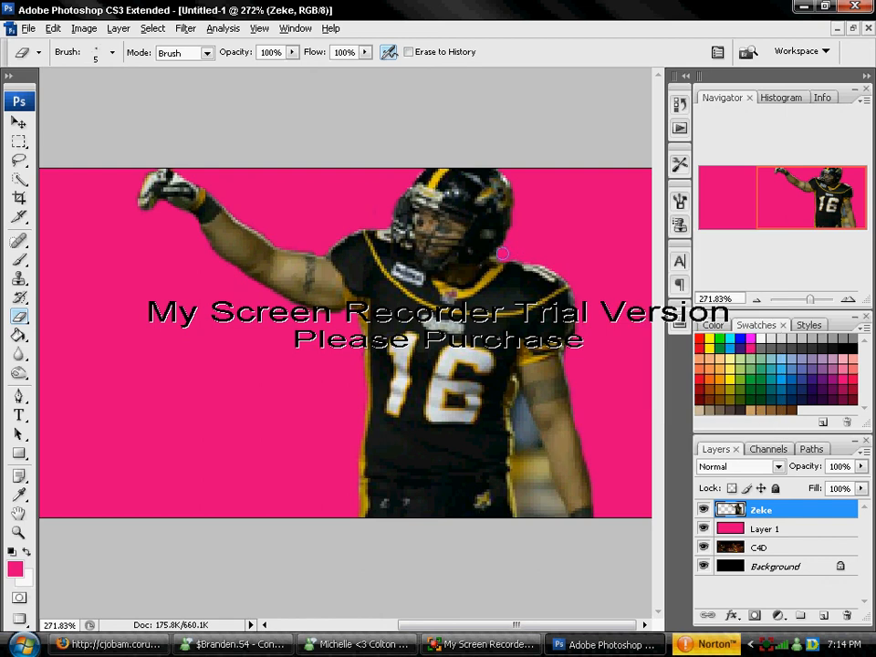
pyautogui.rightClick(529, 255)
pyautogui.moveTo(553, 277); pyautogui.dragTo(549, 278)
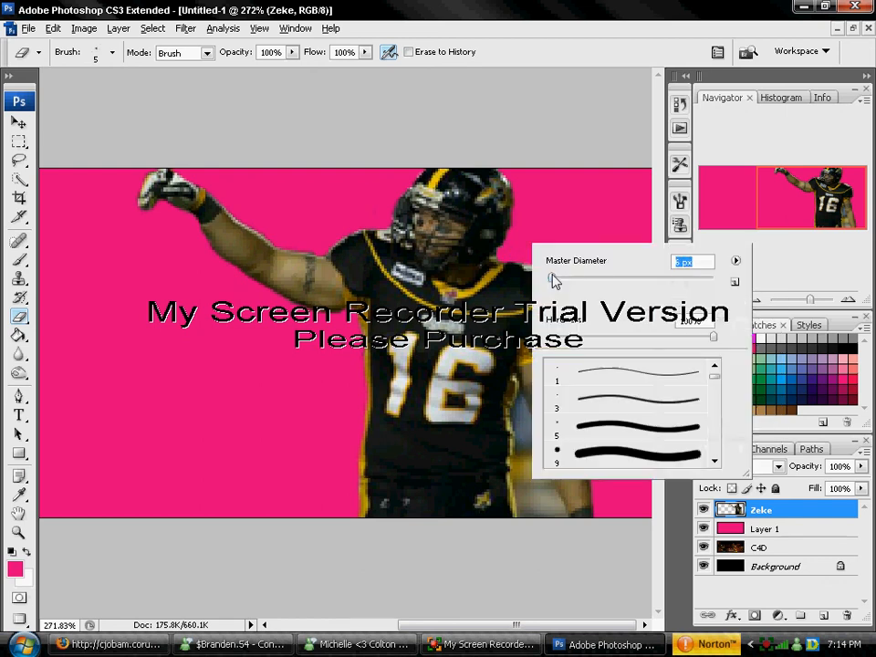
pyautogui.click(496, 259)
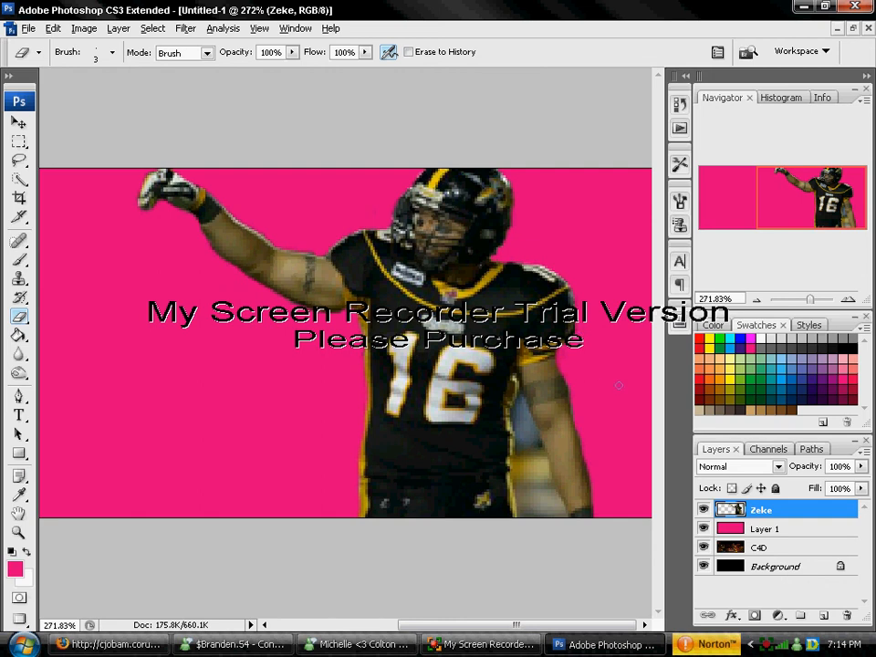
# Step: Outline the gap between the torso and the lowered arm with the 3 px Eraser, following the jersey's side and the arm's inner edge
pyautogui.moveTo(812, 304); pyautogui.dragTo(821, 299)
pyautogui.moveTo(826, 196); pyautogui.dragTo(840, 231)
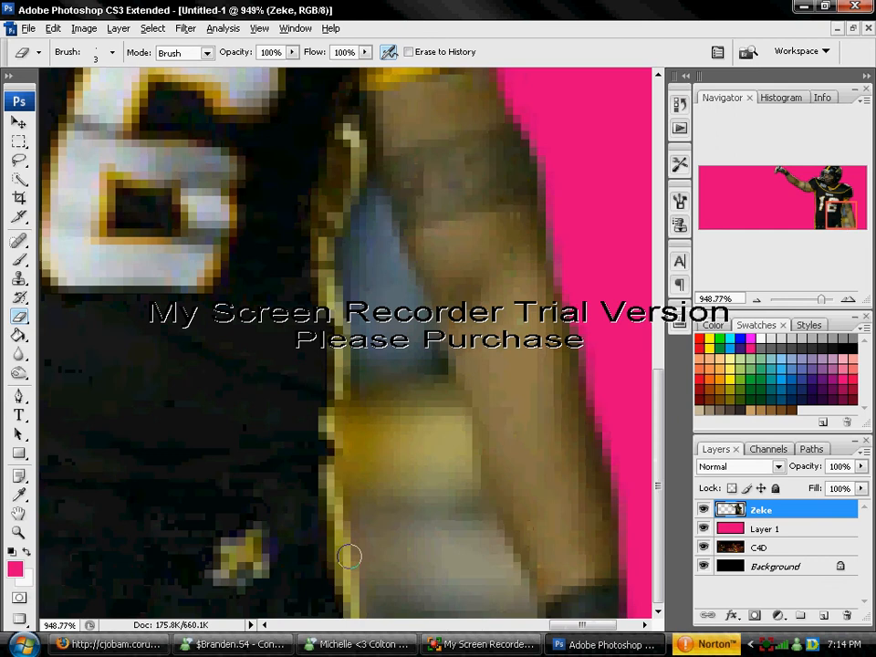
pyautogui.moveTo(350, 411); pyautogui.dragTo(377, 610)
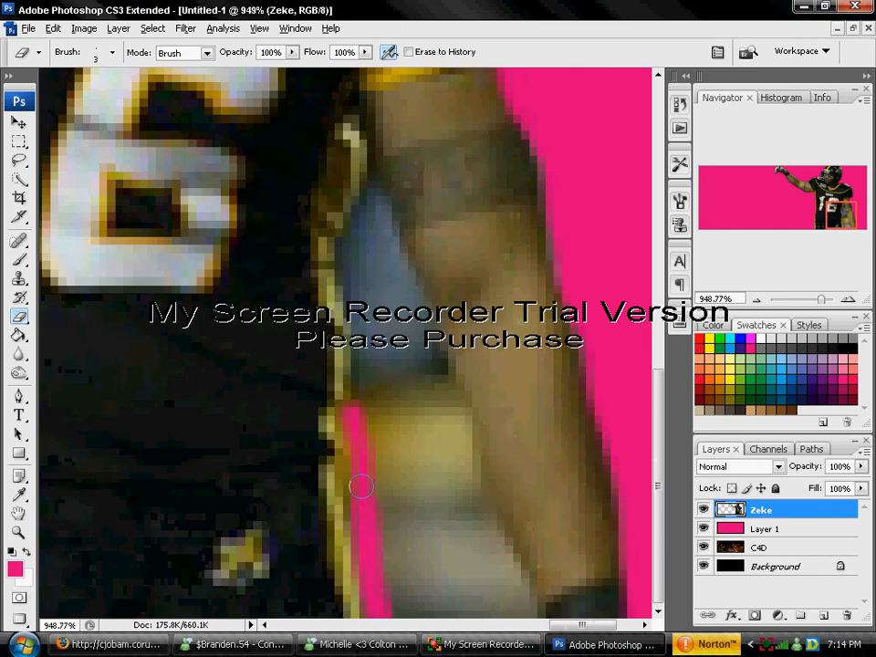
pyautogui.moveTo(360, 411)
pyautogui.mouseDown()
pyautogui.moveTo(352, 257)
pyautogui.moveTo(374, 189)
pyautogui.moveTo(351, 280)
pyautogui.moveTo(399, 519)
pyautogui.mouseUp()
pyautogui.rightClick(399, 519)
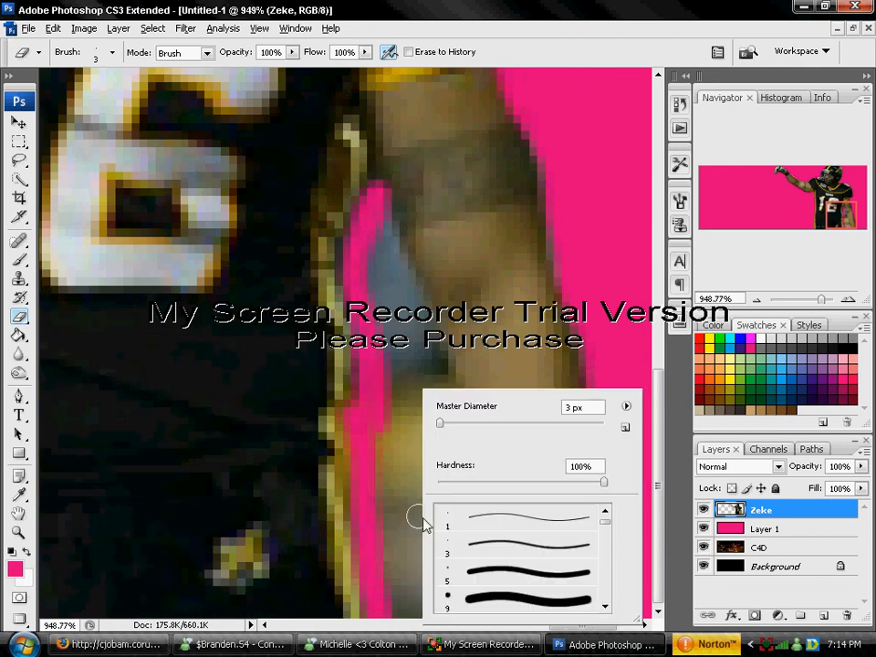
pyautogui.click(379, 224)
pyautogui.moveTo(380, 224)
pyautogui.mouseDown()
pyautogui.moveTo(407, 264)
pyautogui.moveTo(448, 372)
pyautogui.moveTo(461, 451)
pyautogui.moveTo(501, 532)
pyautogui.moveTo(523, 611)
pyautogui.mouseUp()
# Step: Clear the background left inside the gap between the torso and lowered arm, using the Eraser at 11 px and at 8 px
pyautogui.rightClick(427, 457)
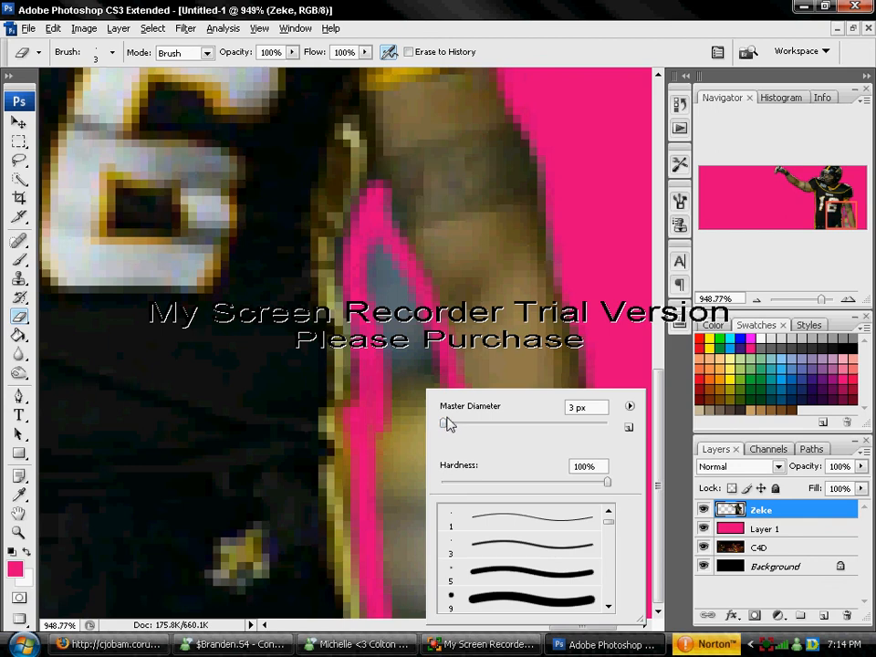
pyautogui.moveTo(446, 422); pyautogui.dragTo(449, 421)
pyautogui.moveTo(406, 361); pyautogui.dragTo(397, 333)
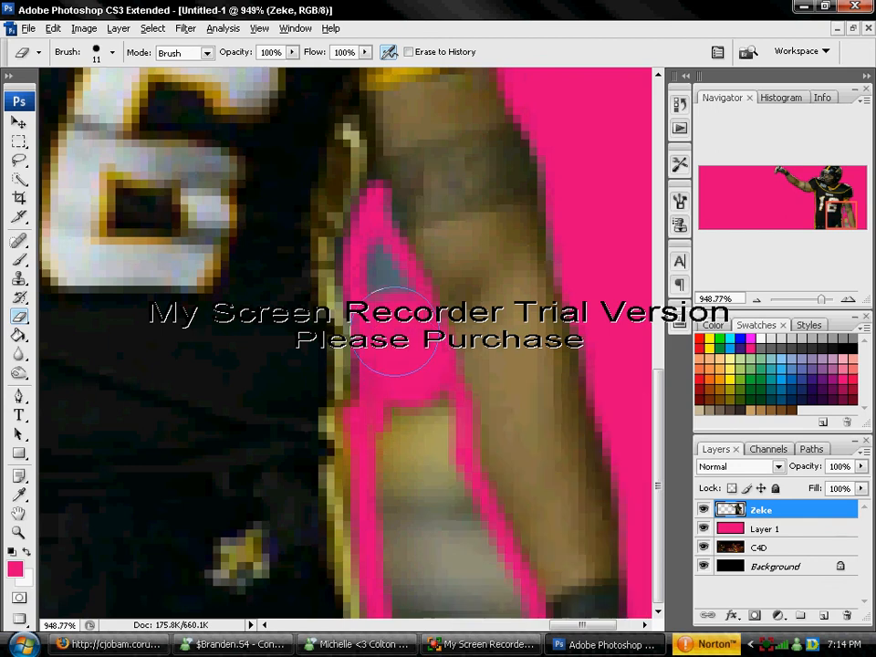
pyautogui.moveTo(407, 396)
pyautogui.mouseDown()
pyautogui.moveTo(405, 595)
pyautogui.moveTo(475, 606)
pyautogui.moveTo(475, 577)
pyautogui.moveTo(434, 519)
pyautogui.moveTo(426, 487)
pyautogui.mouseUp()
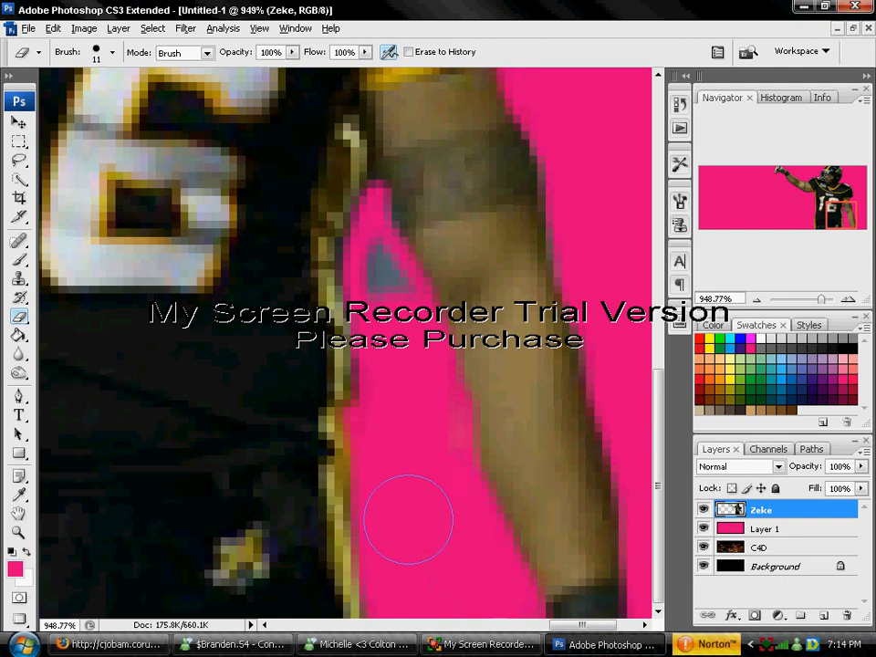
pyautogui.rightClick(427, 489)
pyautogui.moveTo(447, 422); pyautogui.dragTo(436, 422)
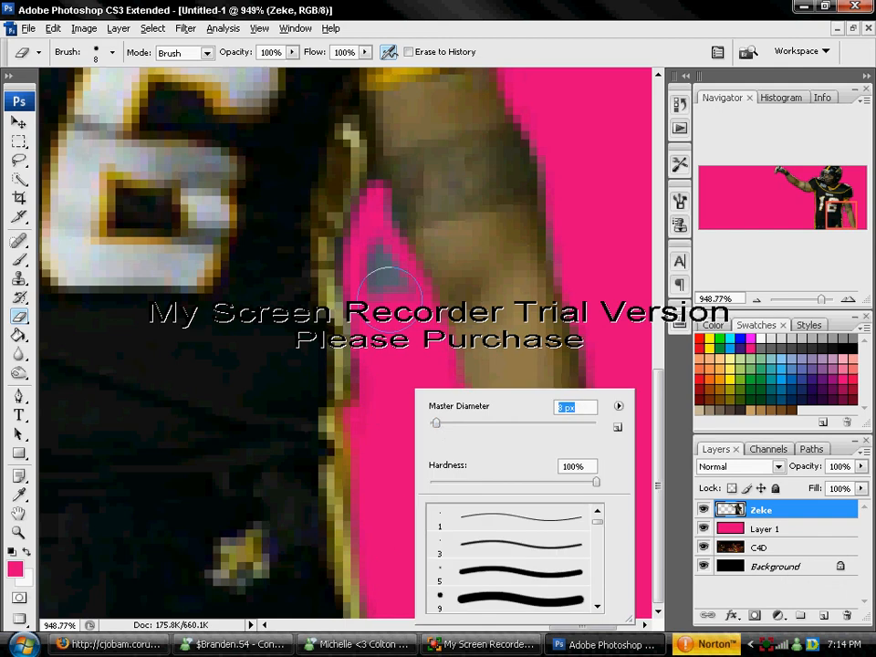
pyautogui.moveTo(389, 296); pyautogui.dragTo(380, 263)
pyautogui.moveTo(416, 354); pyautogui.dragTo(454, 573)
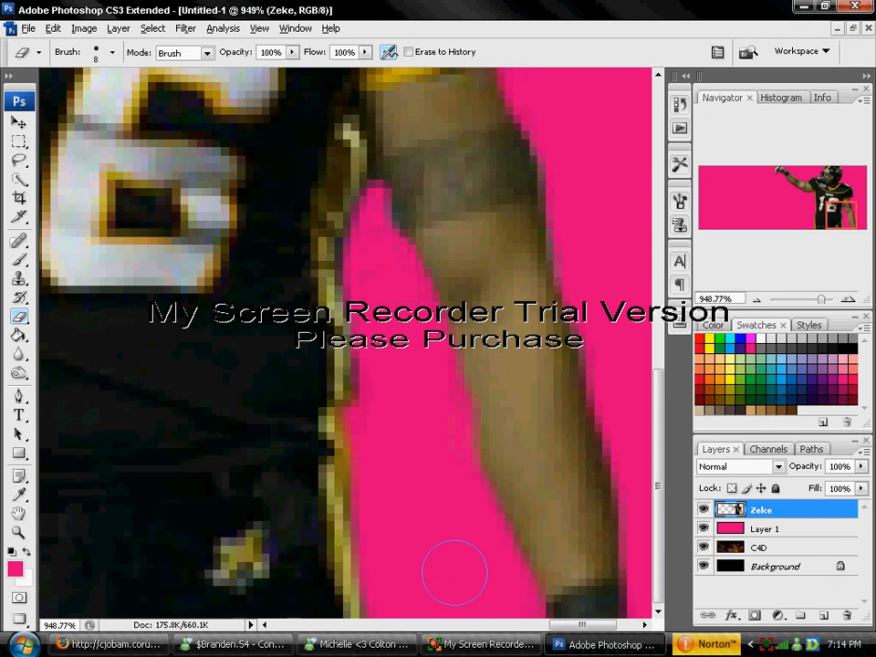
# Step: Set the view to 100% zoom and activate the Blur tool with a 32 px brush at 50% strength
pyautogui.click(720, 299)
pyautogui.write('100')
pyautogui.press('Return')
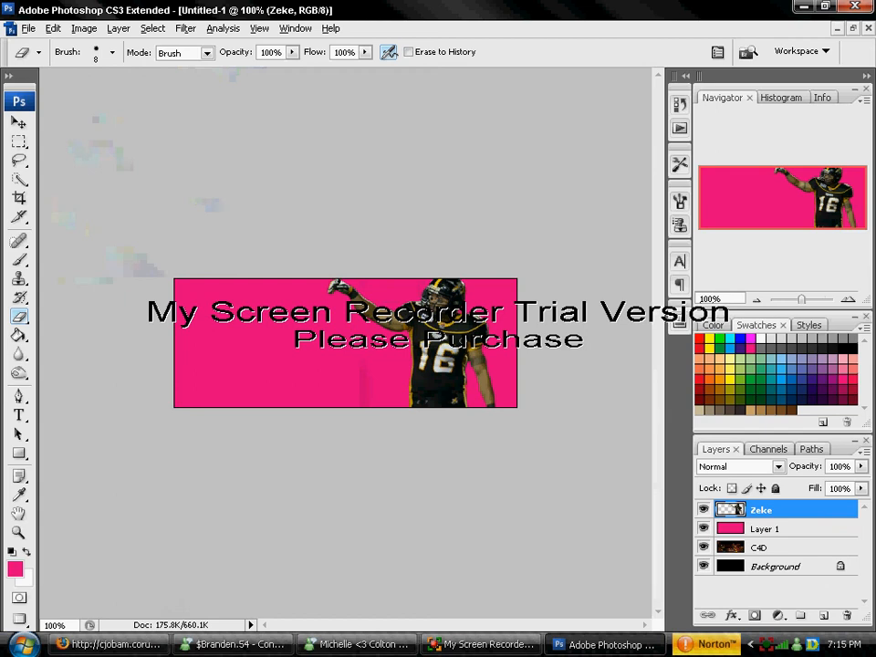
pyautogui.click(20, 355)
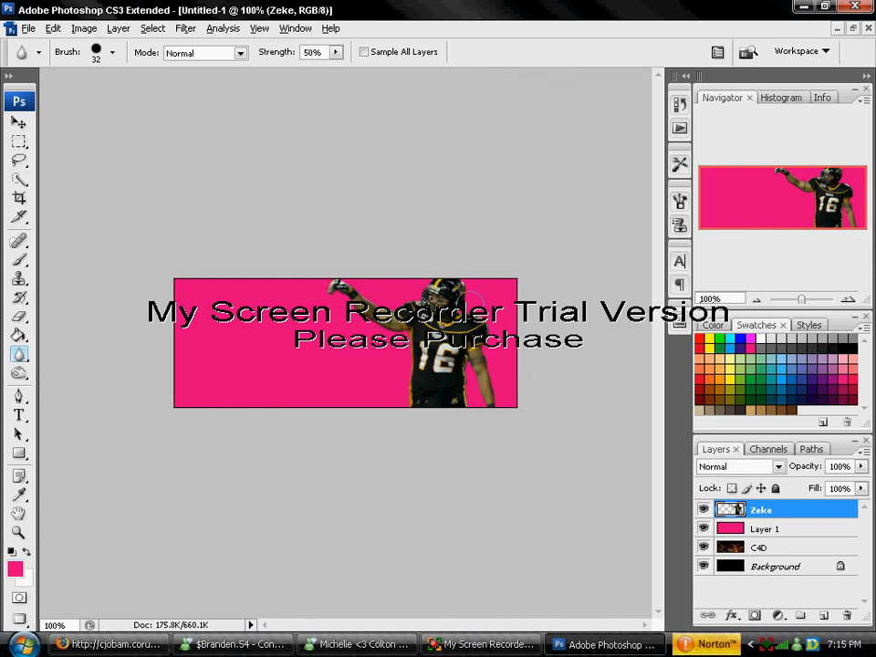
# Step: Hide the pink Layer 1 and set the Zeke layer's opacity to 80%
pyautogui.click(703, 528)
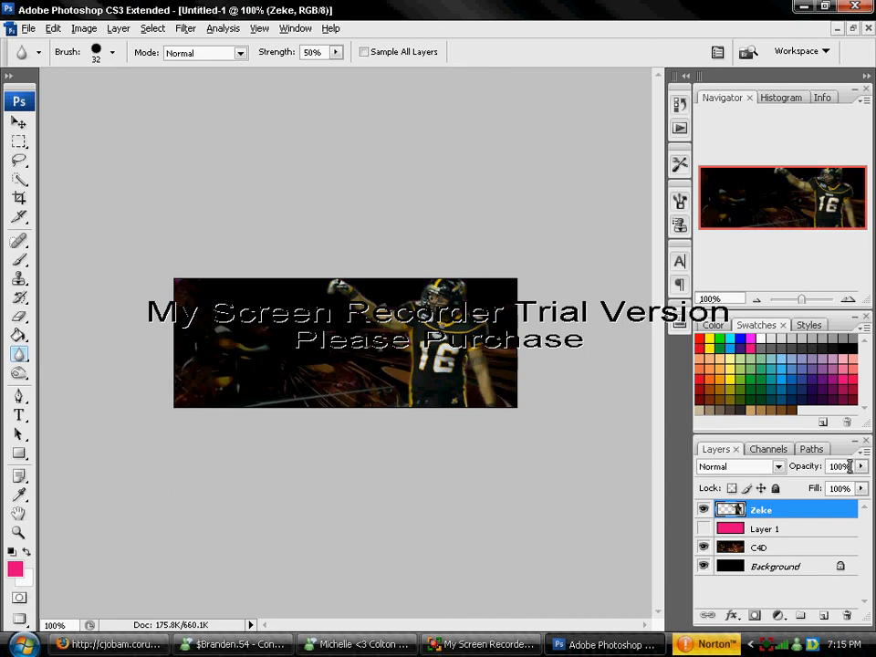
pyautogui.moveTo(860, 466); pyautogui.dragTo(846, 487)
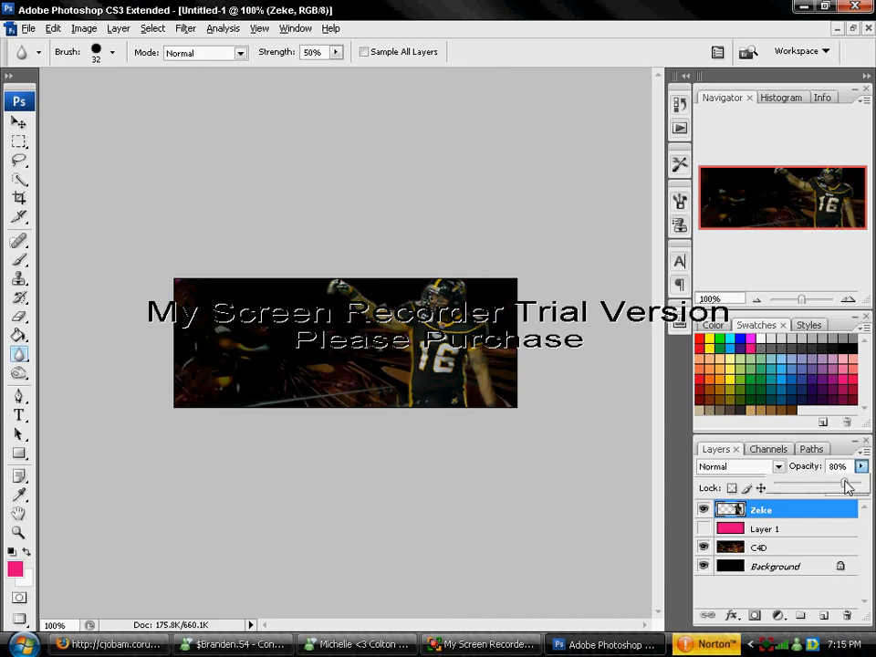
# Step: Delete the hidden pink Layer 1 and add a new blank layer above the Zeke layer
pyautogui.rightClick(778, 534)
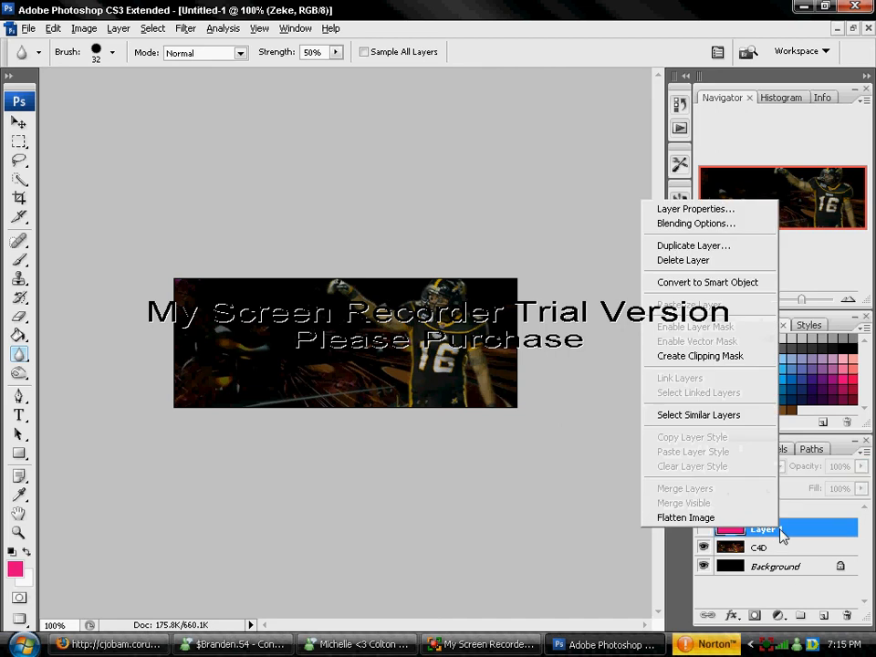
pyautogui.click(680, 258)
pyautogui.press('Return')
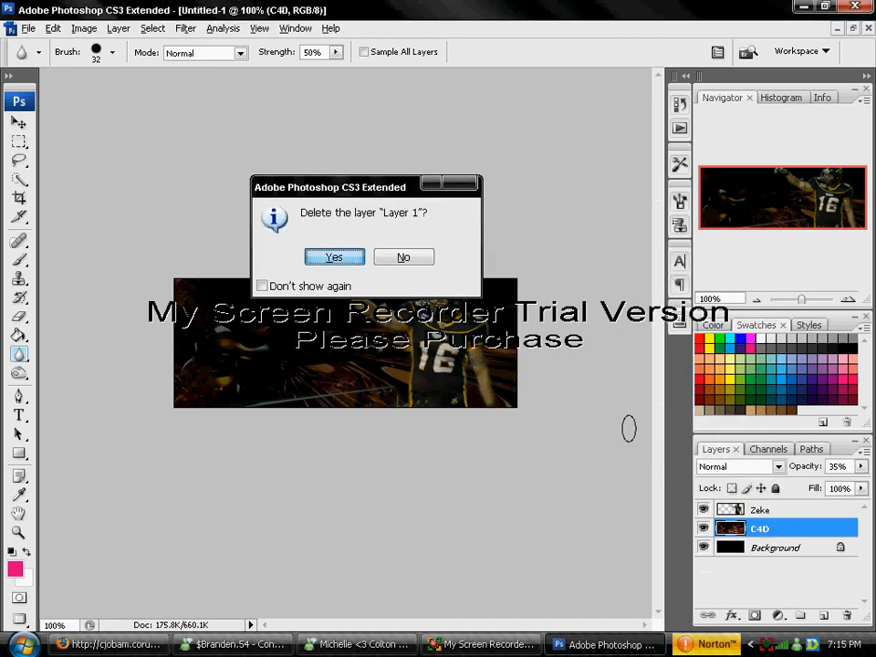
pyautogui.click(792, 511)
pyautogui.click(824, 616)
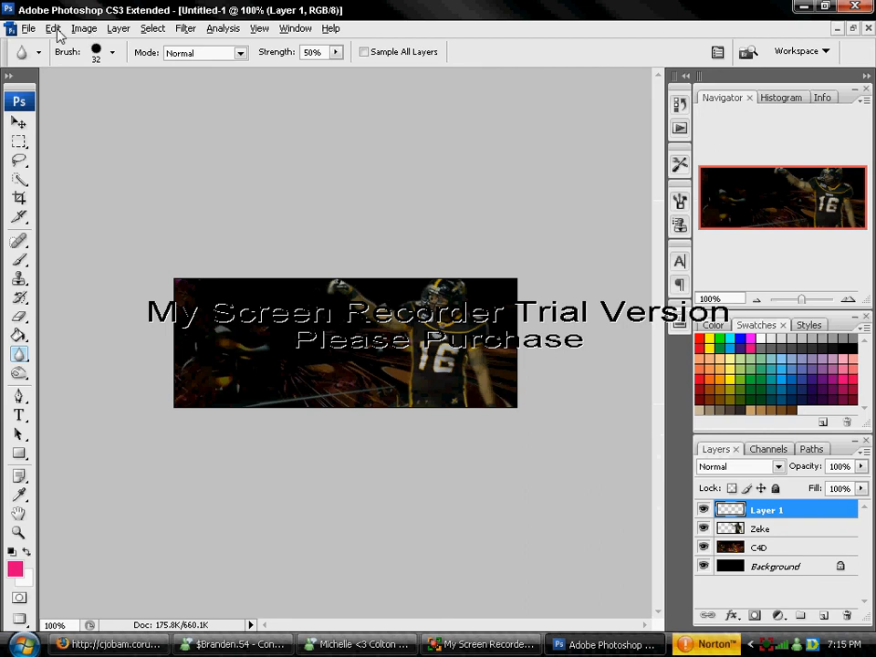
# Step: Activate the Type tool and set its text color to bright red
pyautogui.click(18, 417)
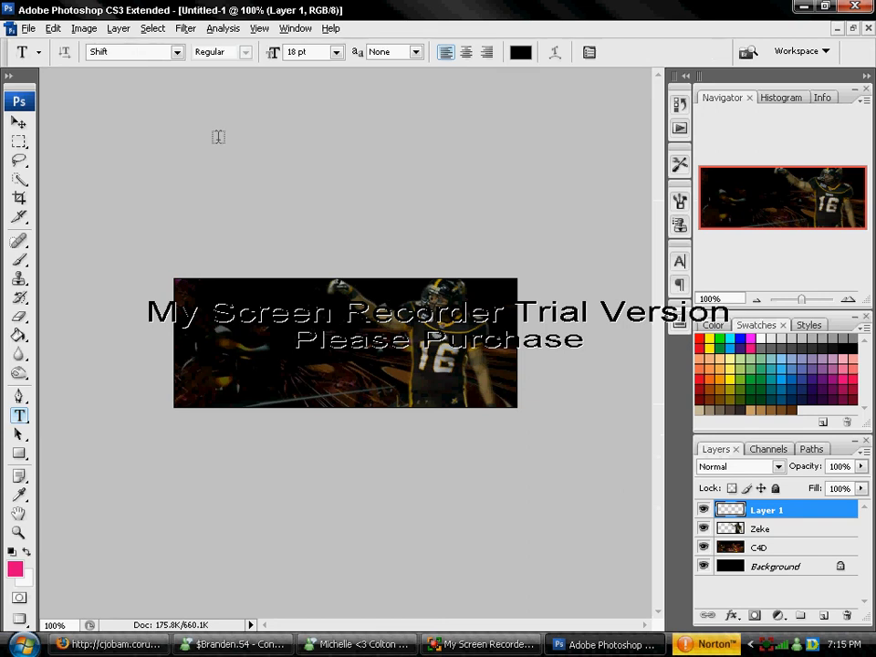
pyautogui.click(521, 53)
pyautogui.write('255')
pyautogui.press('Return')
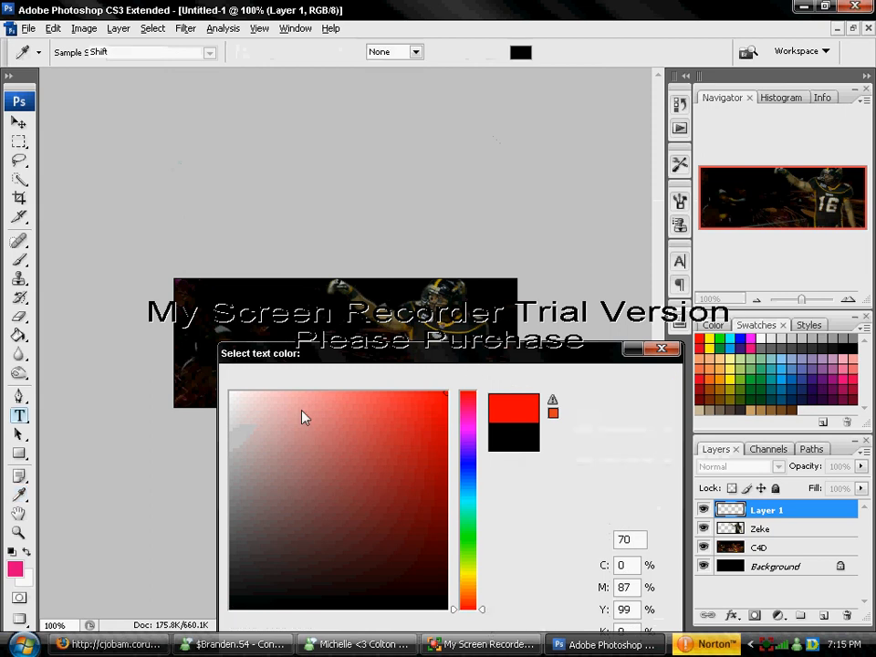
# Step: Draw a text box across the banner's empty area beside the player and enter "Zeke And destroy" with "moreno" centered on a second line
pyautogui.moveTo(181, 317); pyautogui.dragTo(398, 395)
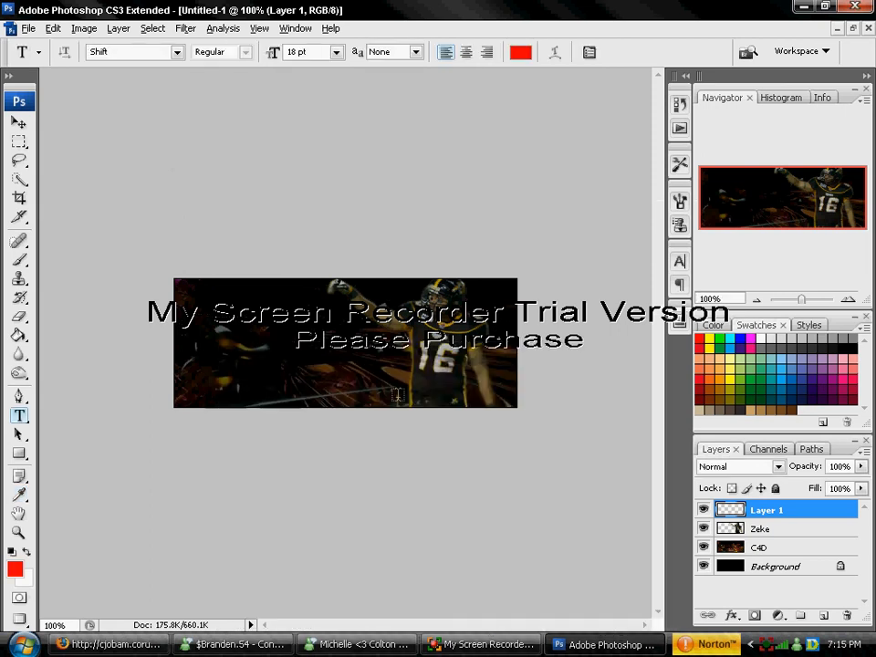
pyautogui.click(304, 350)
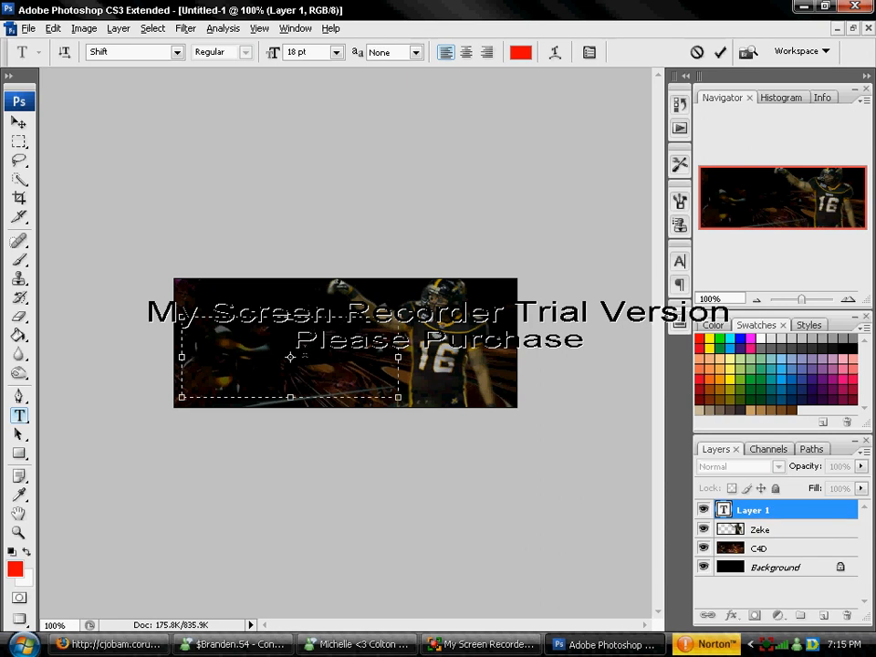
pyautogui.write('ZEKE')
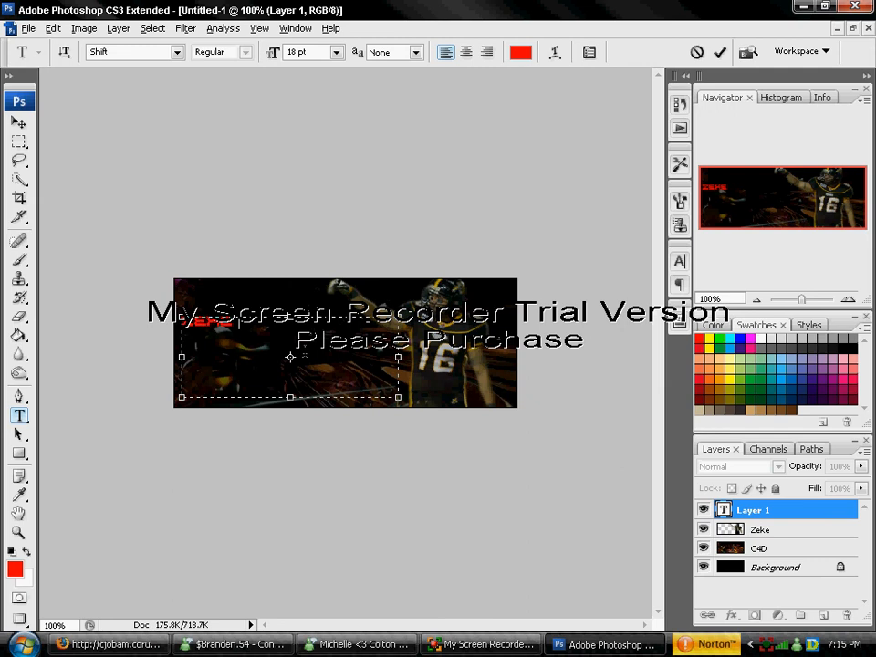
pyautogui.write(' RIC CEST')
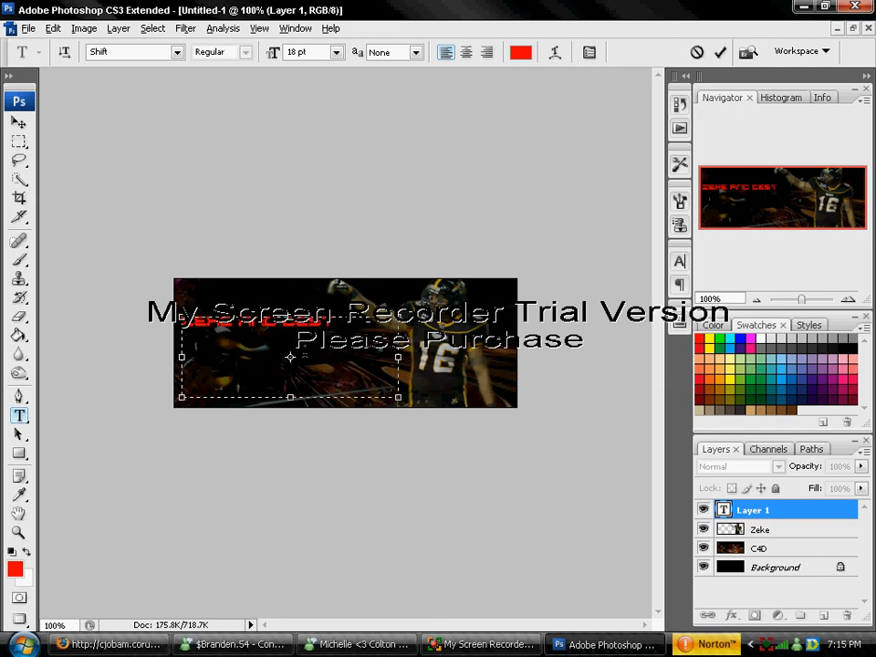
pyautogui.write('RO')
pyautogui.write('MOREF')
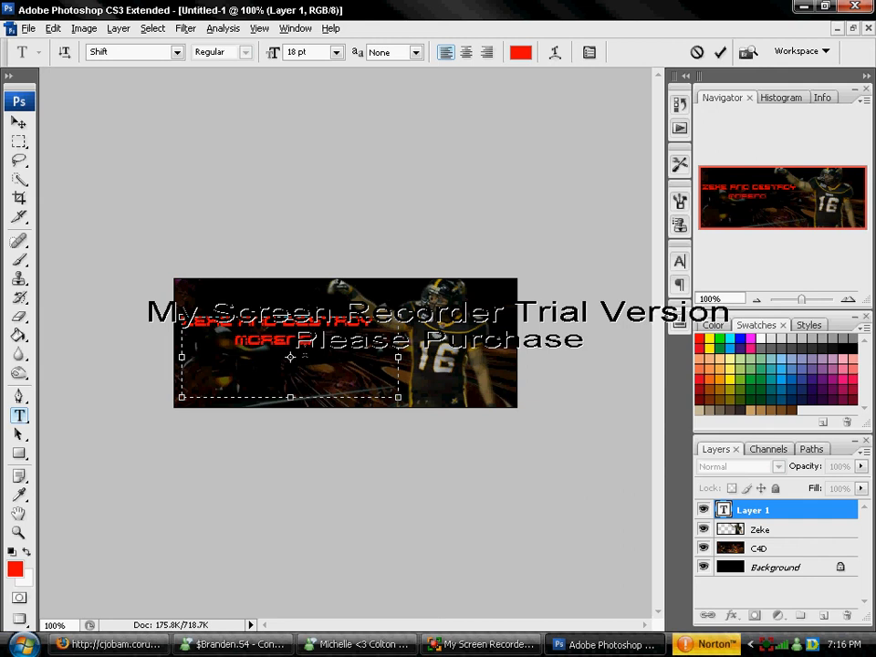
# Step: Recolor both lines of the text black and shift the text slightly down and right in the banner
pyautogui.hotkey('ctrl', 'a')
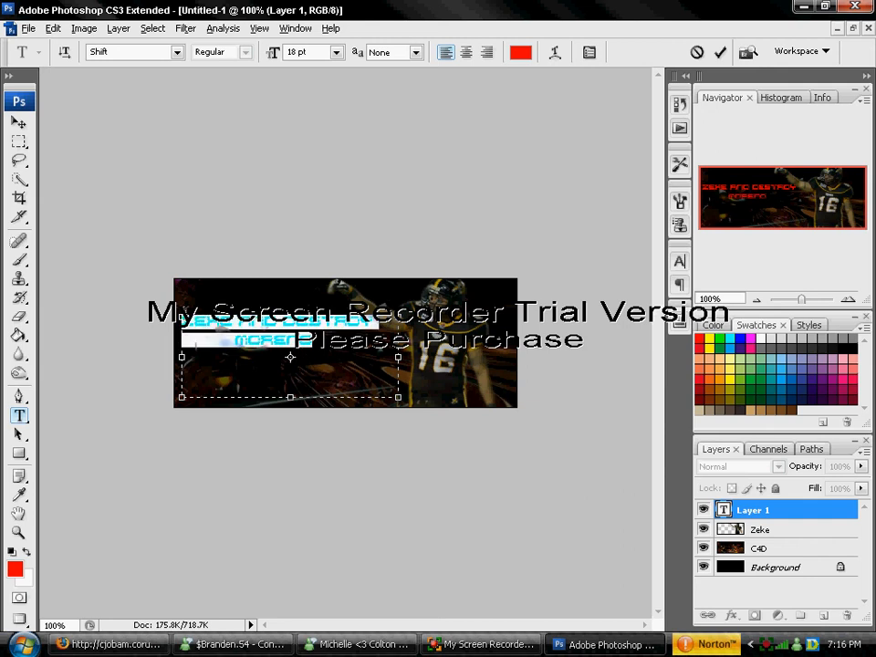
pyautogui.click(520, 52)
pyautogui.moveTo(420, 462); pyautogui.dragTo(231, 610)
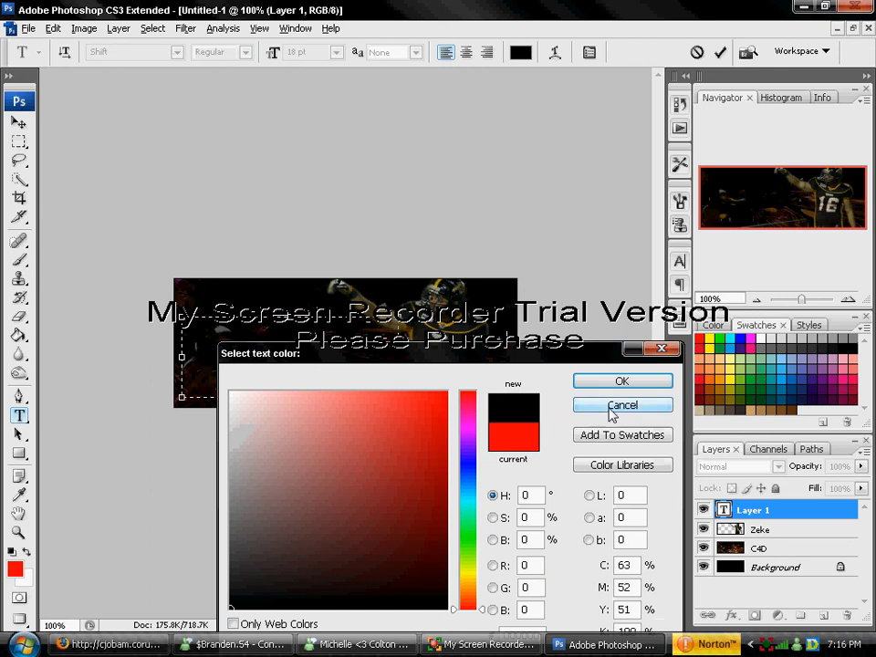
pyautogui.click(618, 381)
pyautogui.click(18, 121)
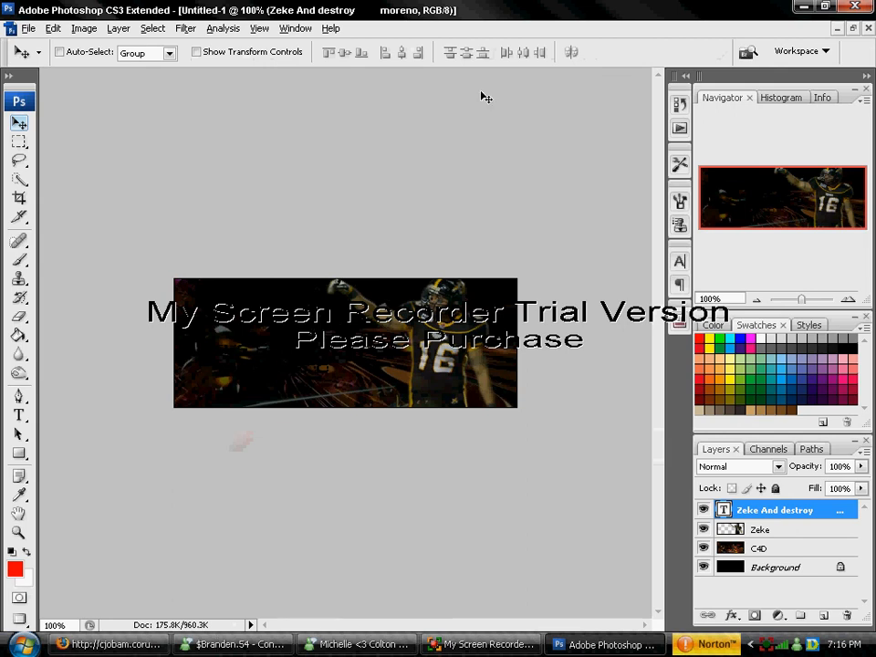
# Step: Add an Outer Glow to the text layer with a dark yellow glow color (R 167, G 150, B 9)
pyautogui.click(119, 28)
pyautogui.moveTo(164, 113)
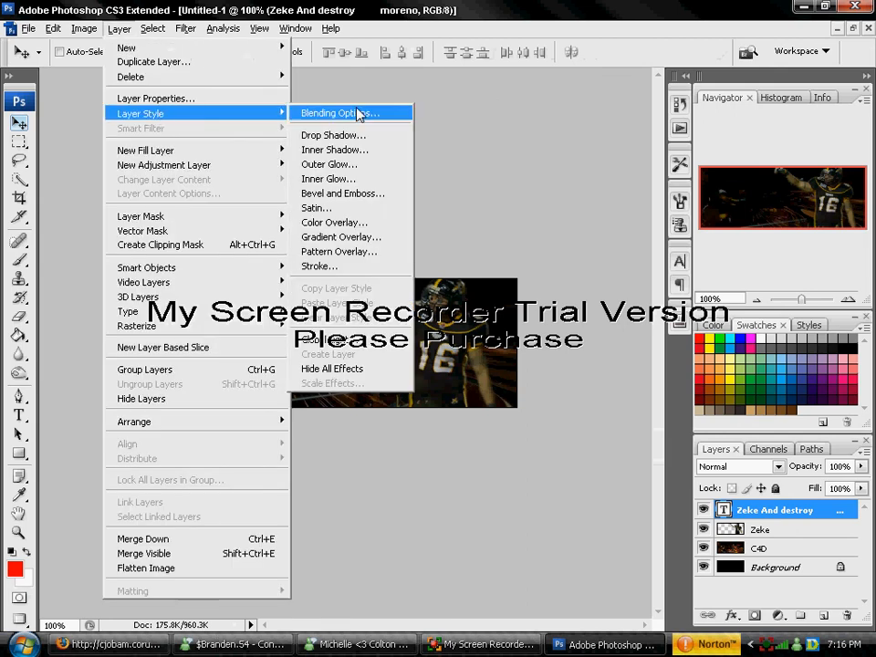
pyautogui.click(367, 160)
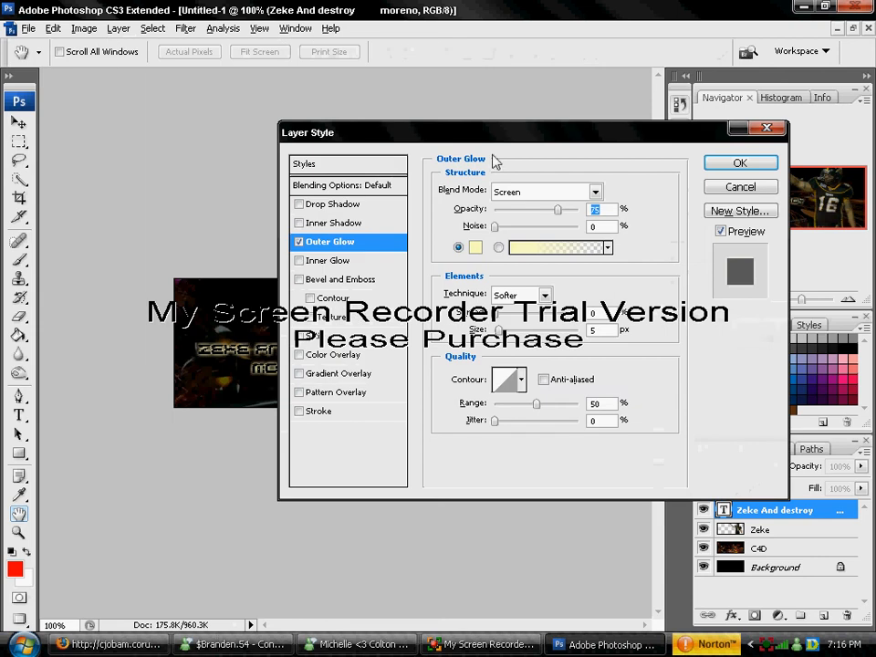
pyautogui.moveTo(494, 133); pyautogui.dragTo(491, 403)
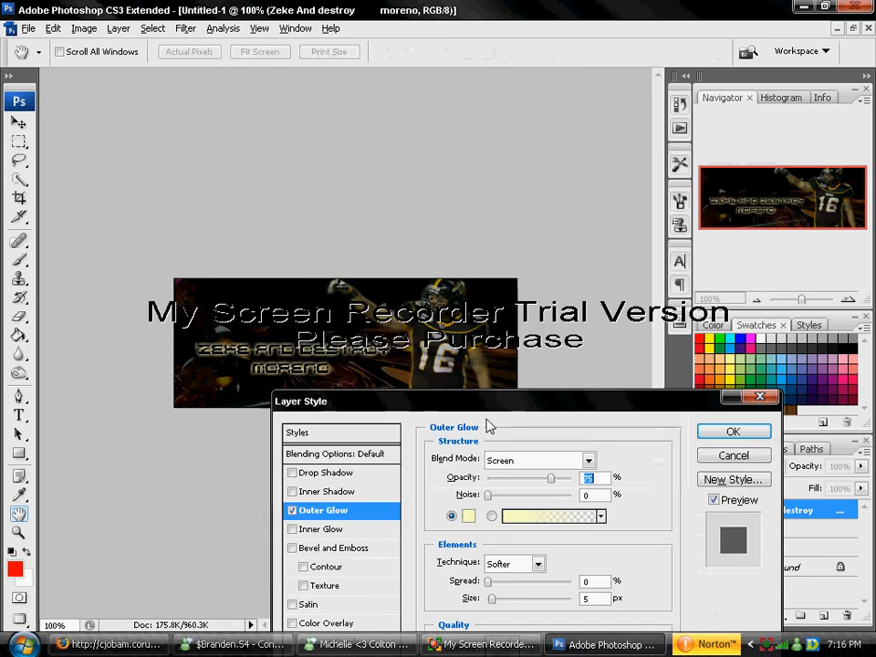
pyautogui.click(468, 516)
pyautogui.click(435, 466)
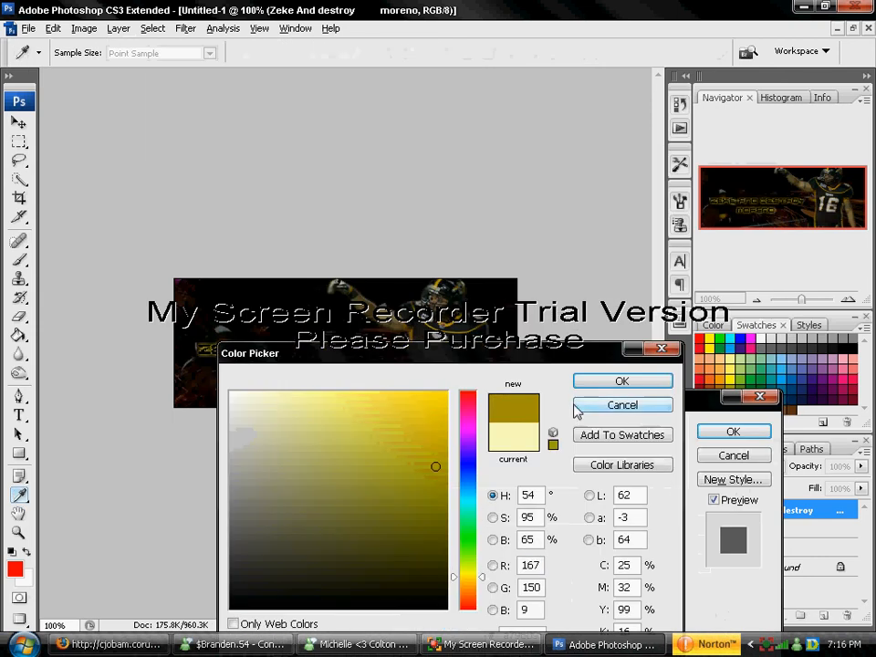
pyautogui.click(605, 384)
# Step: Set the Outer Glow's blend mode to Normal, spread to 5% and range to 39%, and apply the style
pyautogui.click(539, 460)
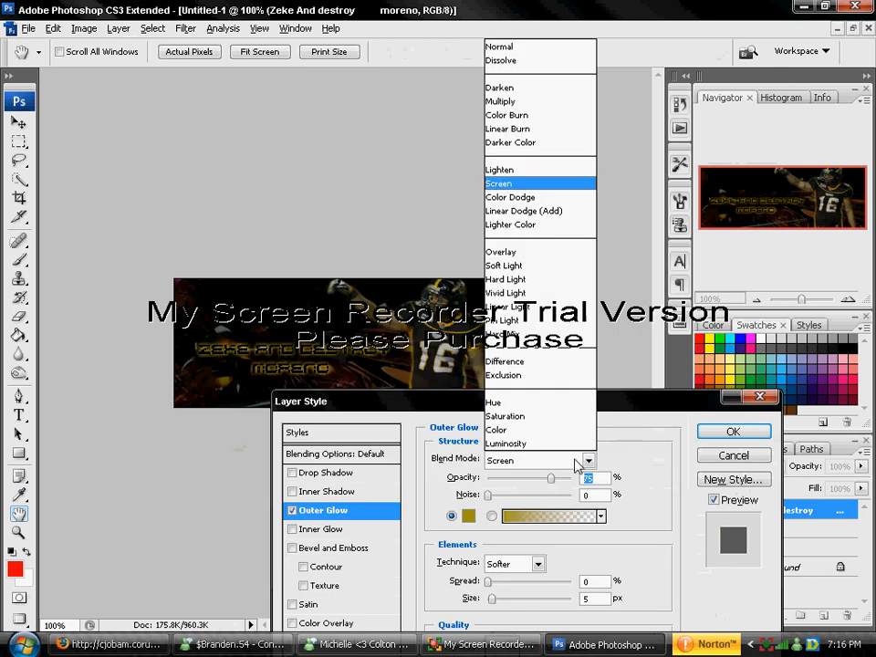
pyautogui.click(501, 47)
pyautogui.press('Tab')
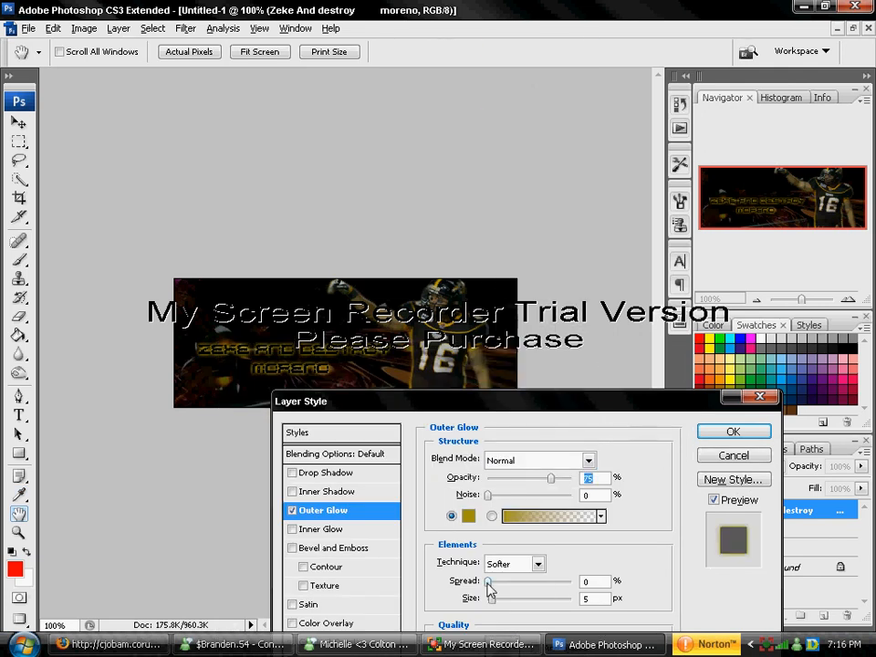
pyautogui.moveTo(488, 583); pyautogui.dragTo(493, 593)
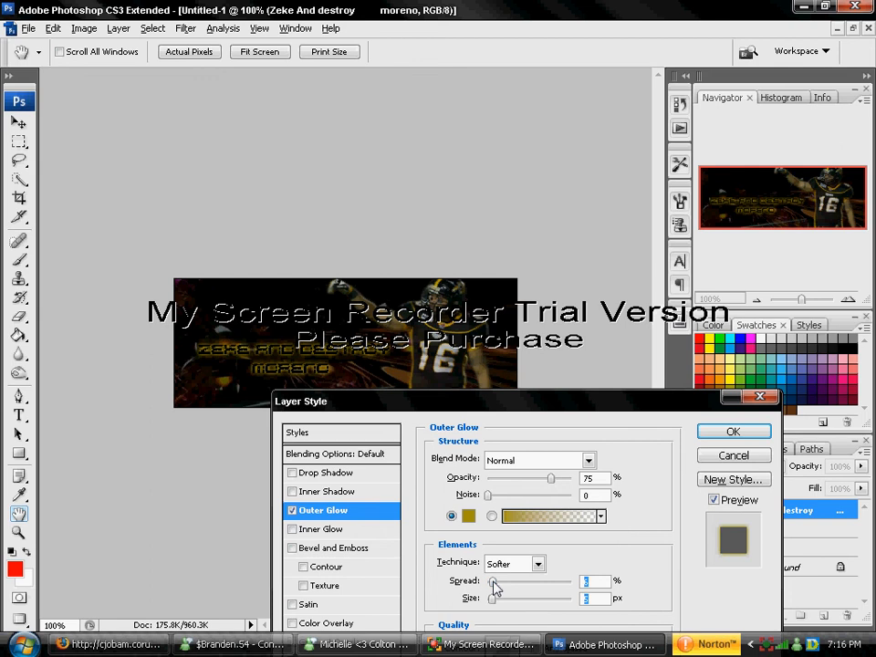
pyautogui.moveTo(520, 401); pyautogui.dragTo(652, 219)
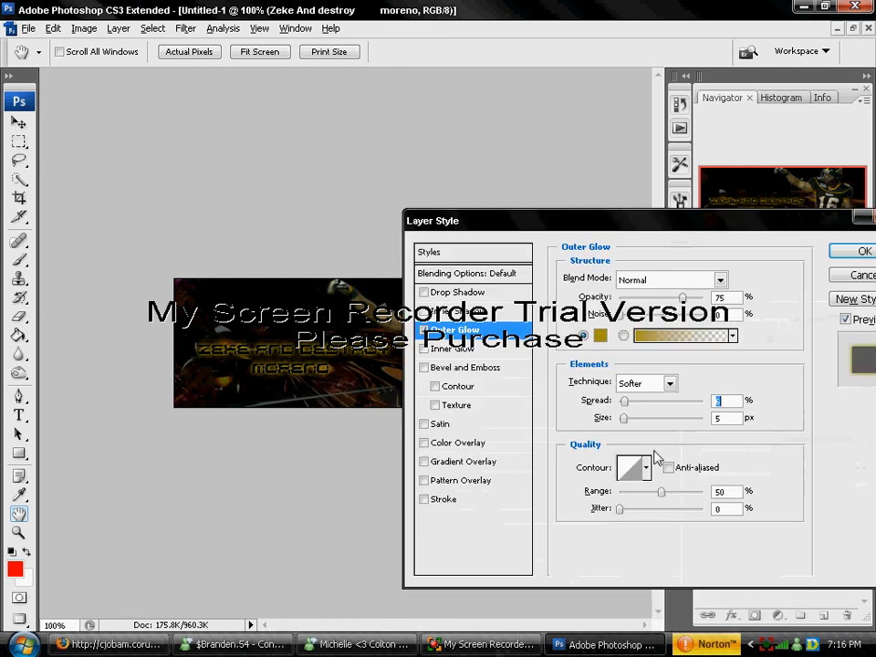
pyautogui.moveTo(661, 497); pyautogui.dragTo(654, 495)
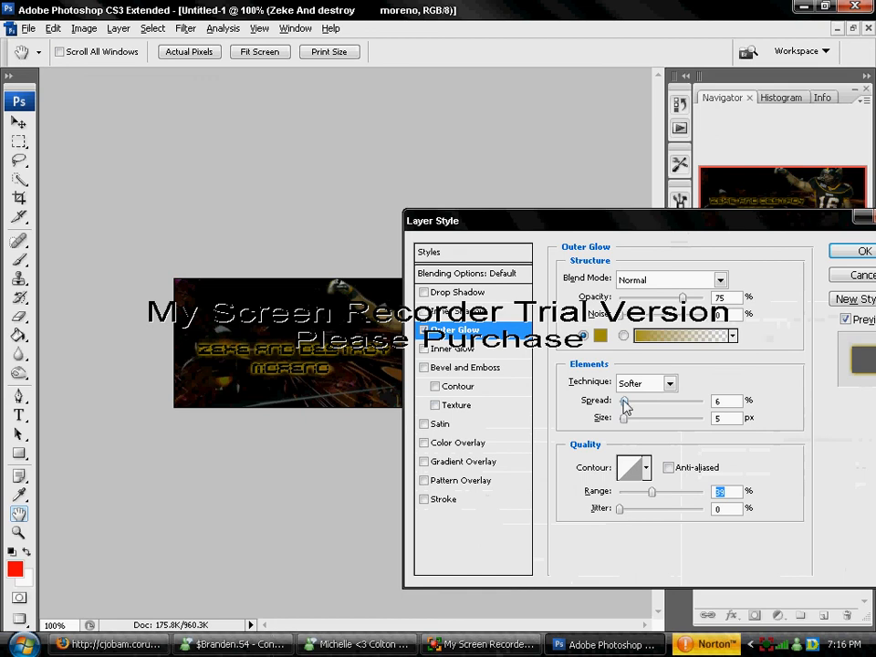
pyautogui.moveTo(625, 406)
pyautogui.mouseDown()
pyautogui.moveTo(638, 405)
pyautogui.moveTo(622, 403)
pyautogui.mouseUp()
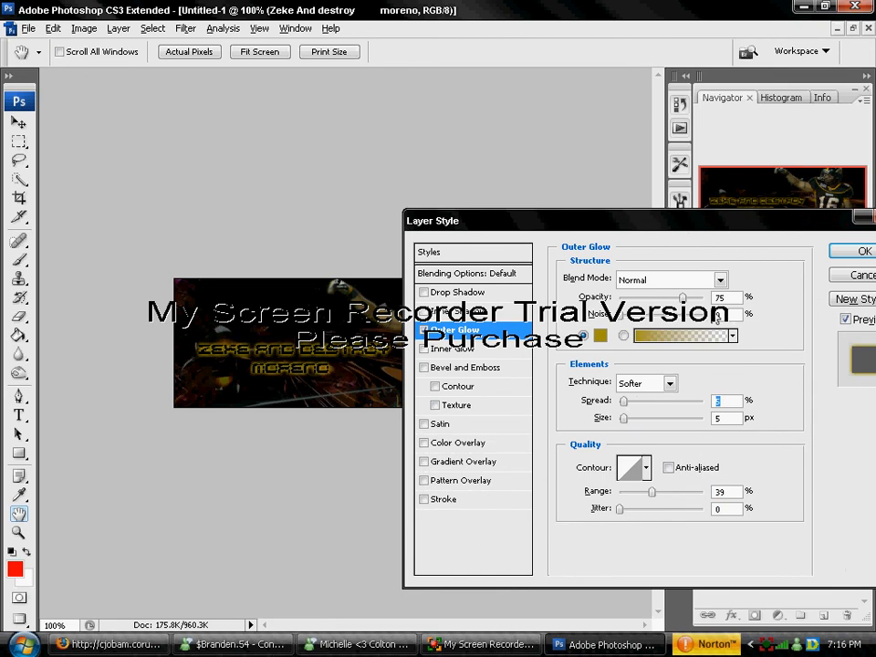
pyautogui.press('Return')
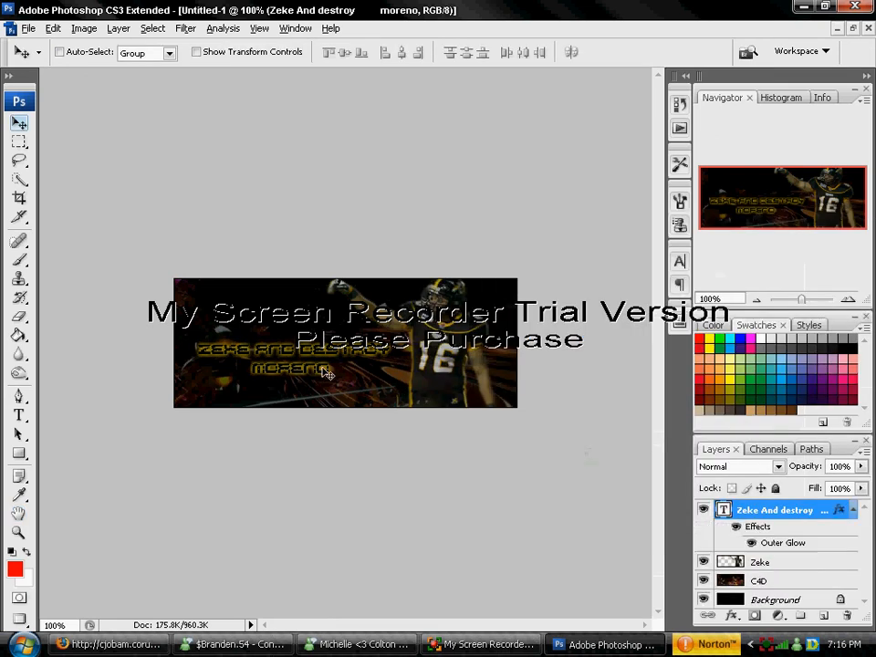
# Step: Nudge the glowing text slightly left in the banner and collapse the text layer's effects list
pyautogui.moveTo(327, 372); pyautogui.dragTo(306, 368)
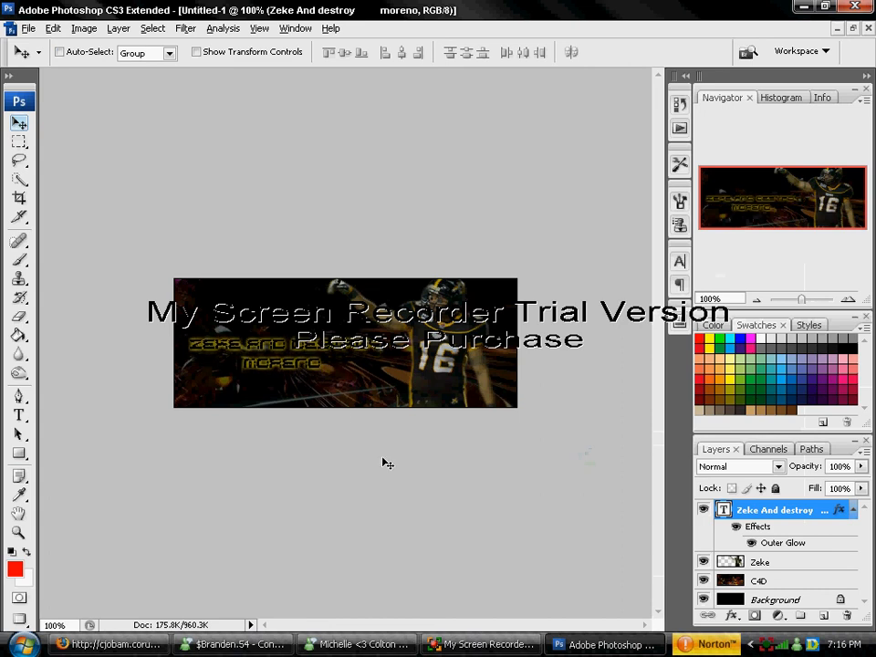
pyautogui.moveTo(296, 364)
pyautogui.mouseDown()
pyautogui.moveTo(296, 377)
pyautogui.moveTo(295, 368)
pyautogui.mouseUp()
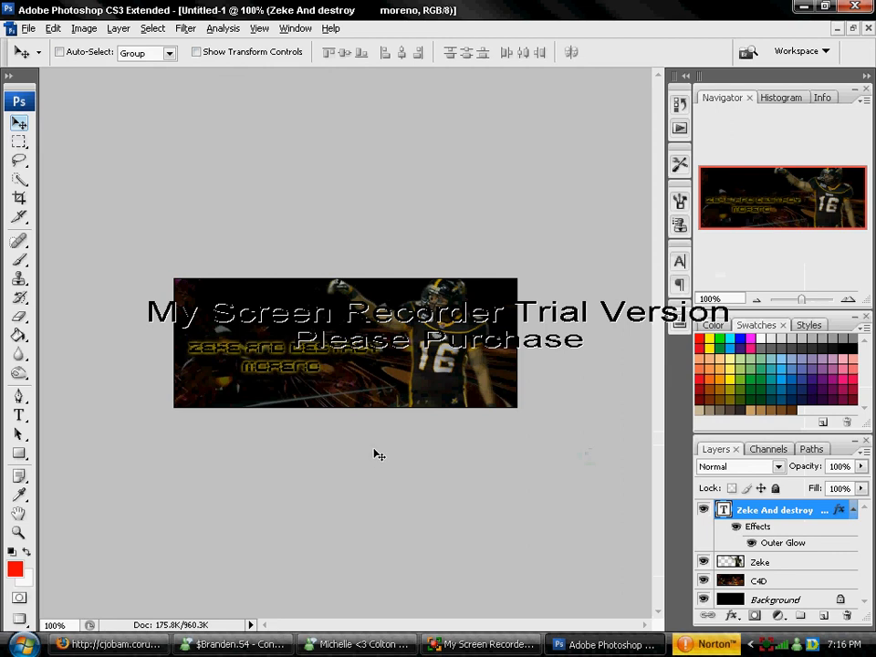
pyautogui.click(853, 509)
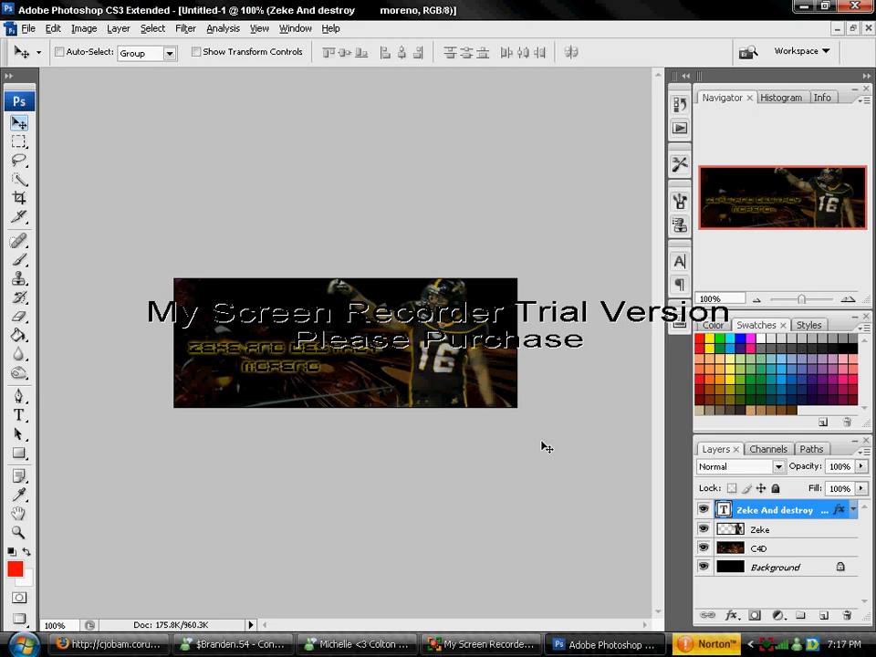
pyautogui.click(803, 8)
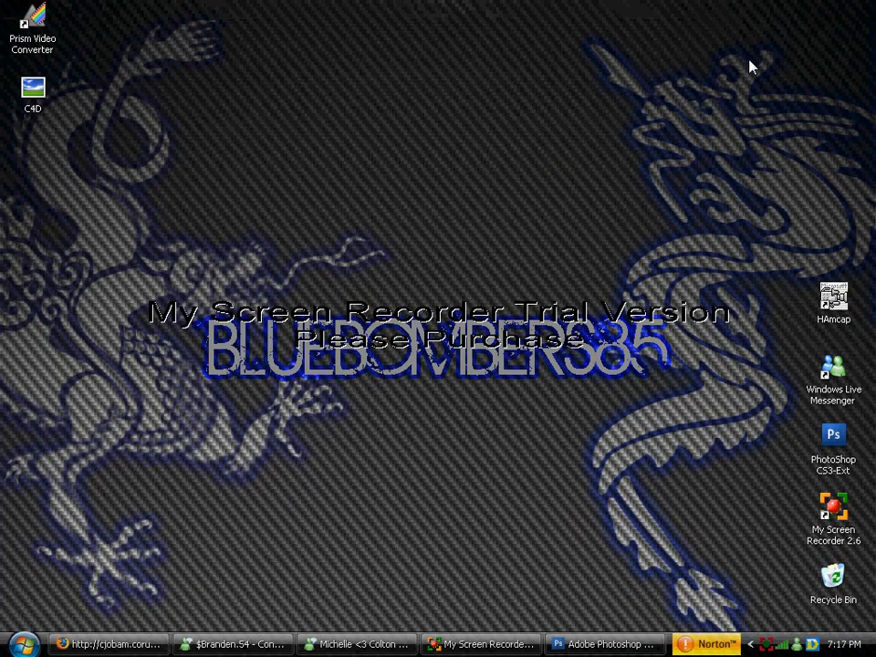
pyautogui.click(483, 644)
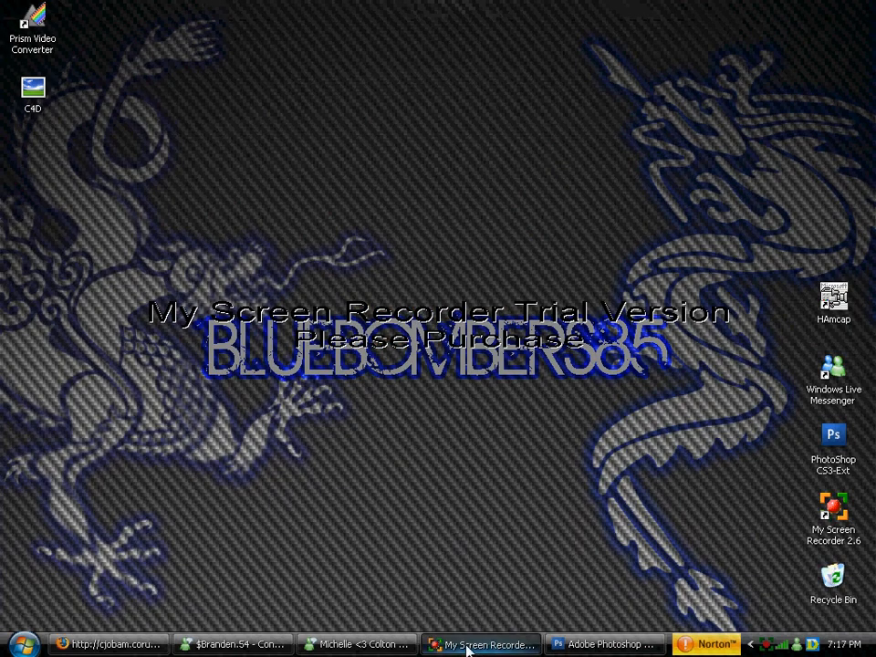